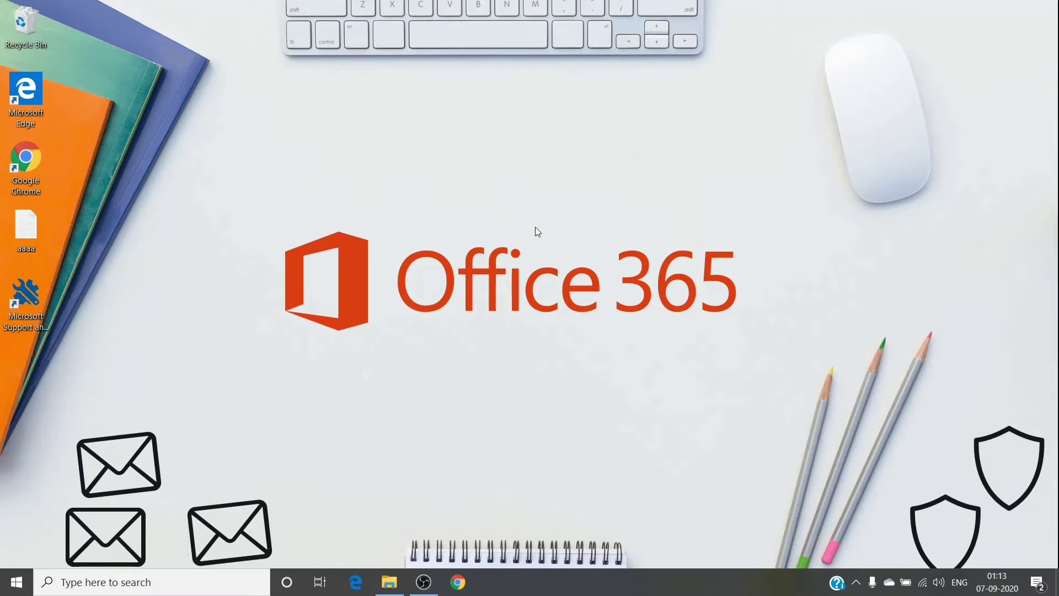
Launch Outlook from Windows search, then minimize it to show the desktop
{"action": "left_click", "coordinate": [231, 582]}
{"action": "type", "text": "out"}
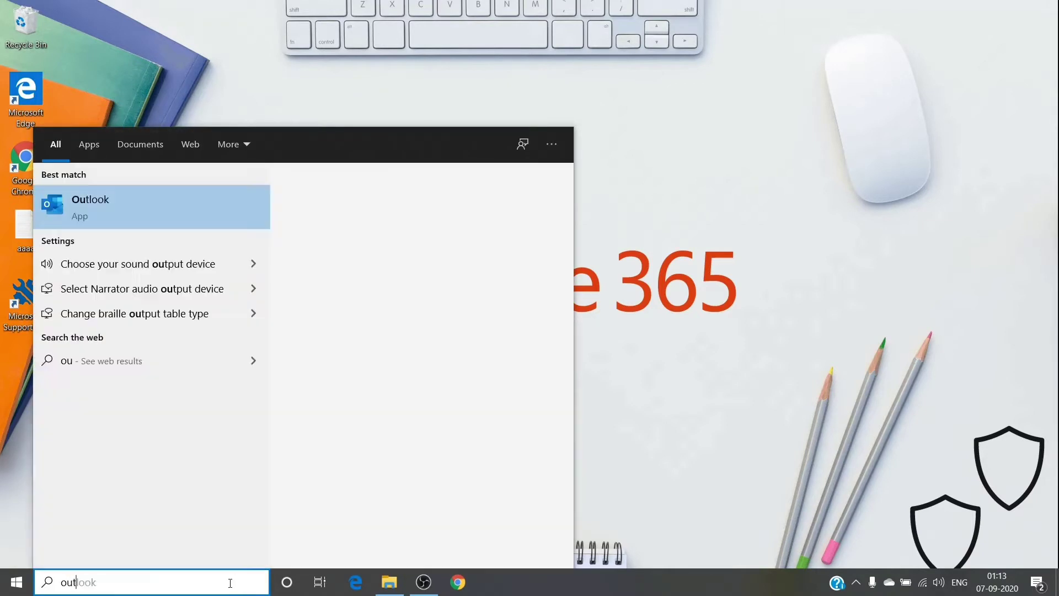
{"action": "type", "text": "llok"}
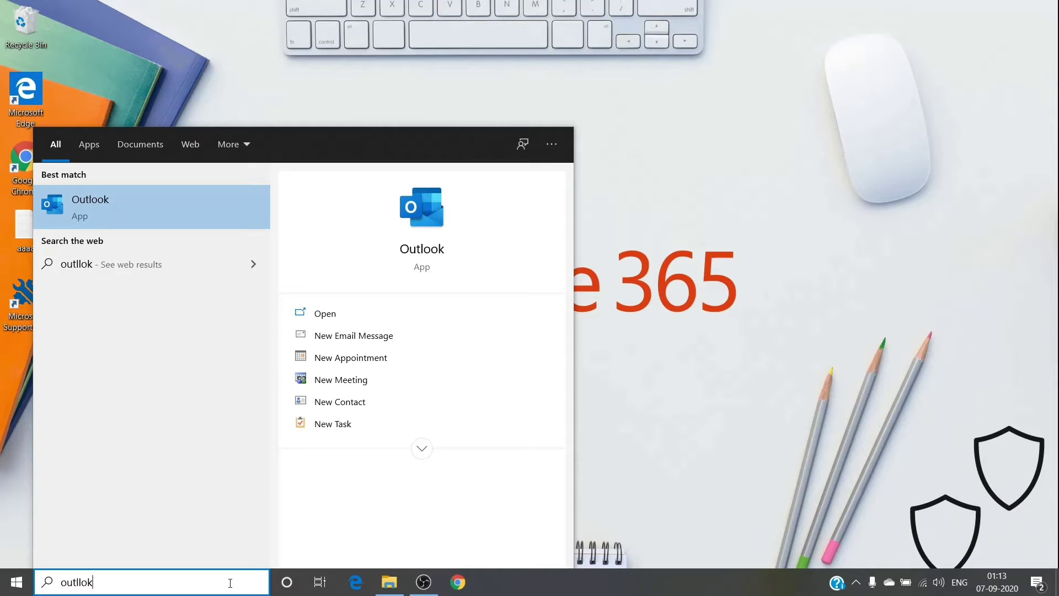
{"action": "key", "text": "Return"}
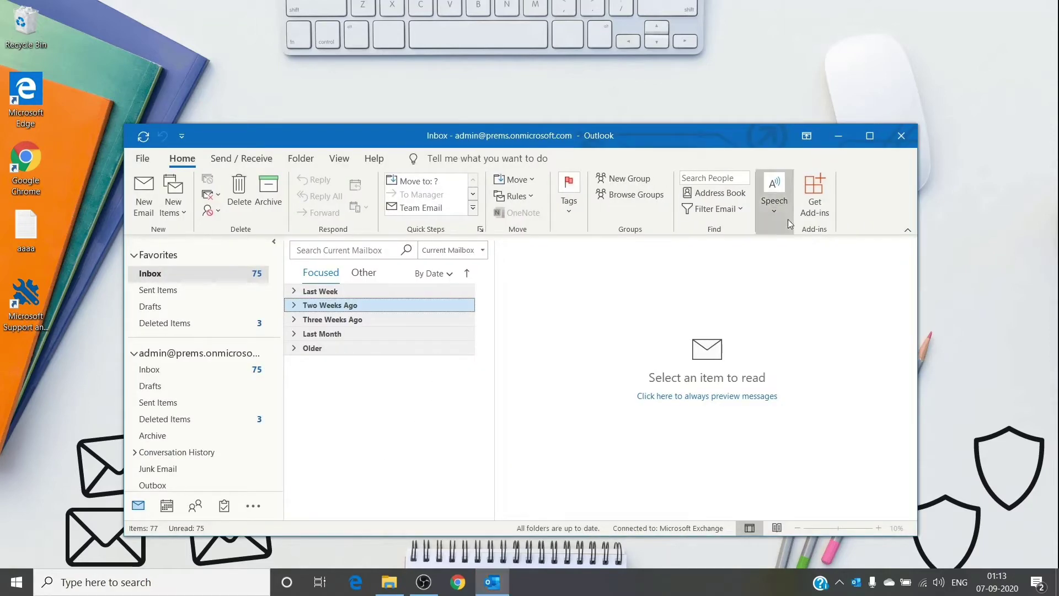
{"action": "left_click", "coordinate": [838, 135]}
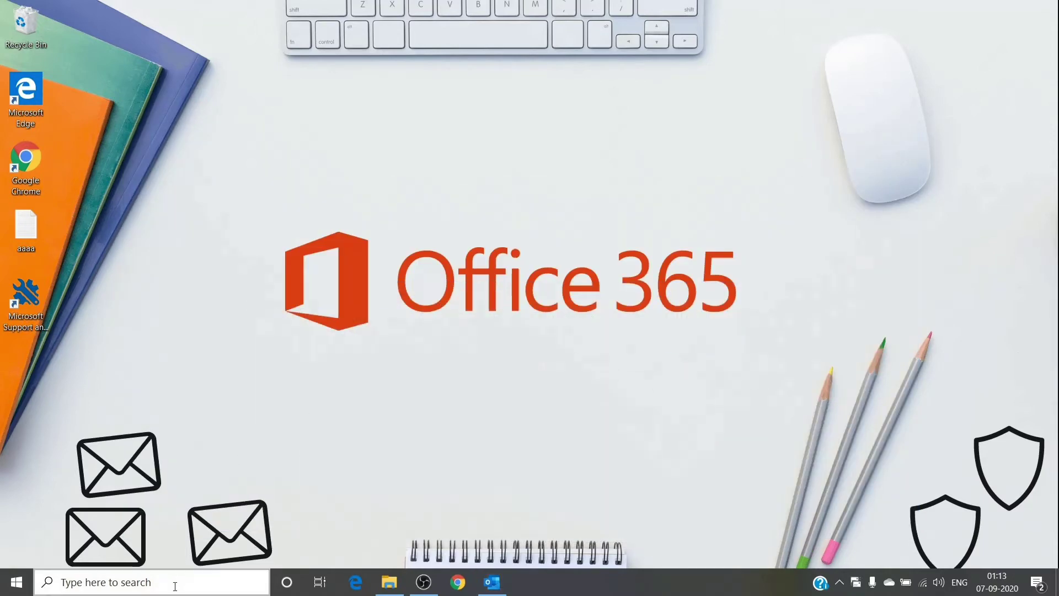
{"action": "left_click", "coordinate": [175, 586]}
Open Control Panel and launch its Mail (Microsoft Outlook 2016) setup
{"action": "type", "text": "control"}
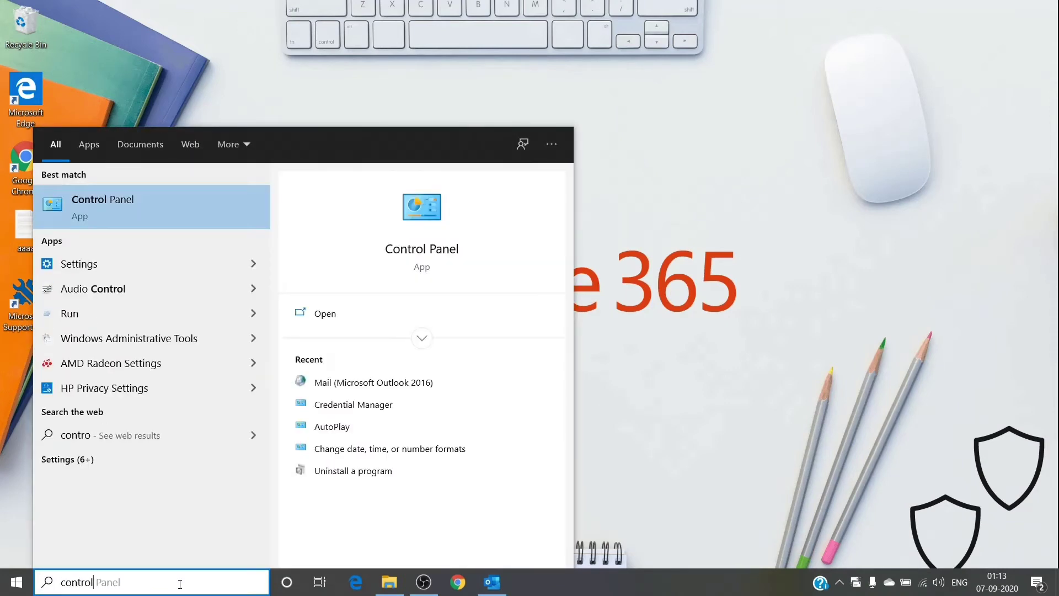
{"action": "key", "text": "Return"}
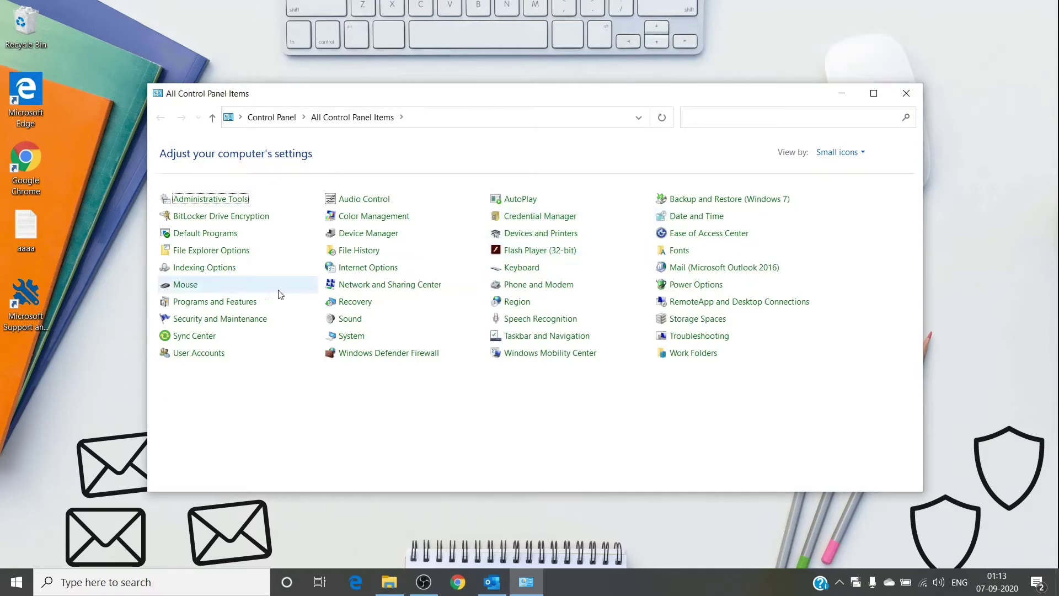
{"action": "left_click", "coordinate": [680, 270]}
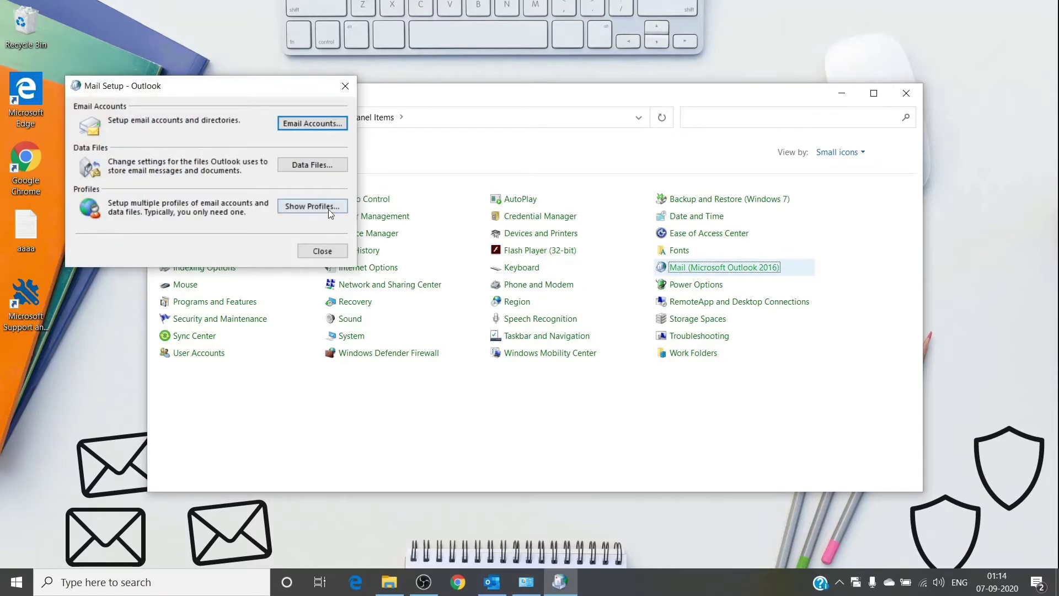
Add a new mail profile named 'admin' from the profiles list
{"action": "left_click", "coordinate": [329, 209]}
{"action": "left_click", "coordinate": [91, 219]}
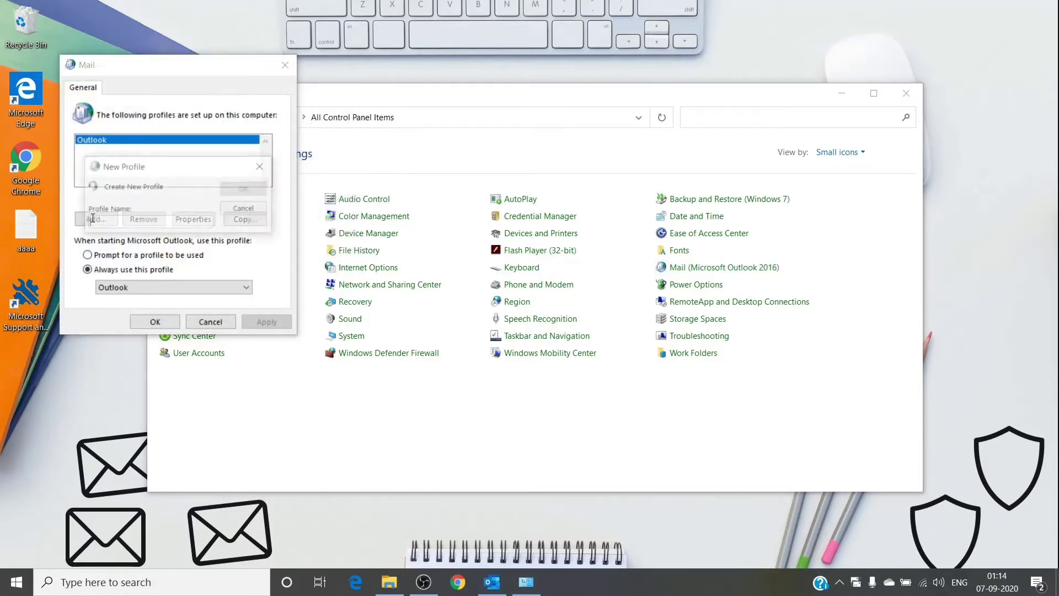
{"action": "type", "text": "admin"}
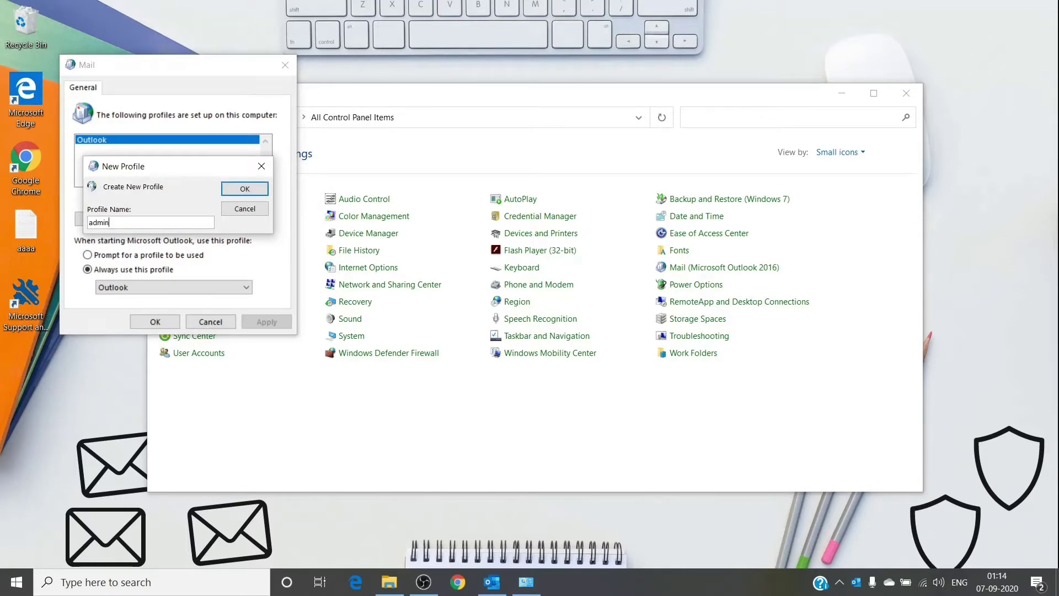
{"action": "key", "text": "Return"}
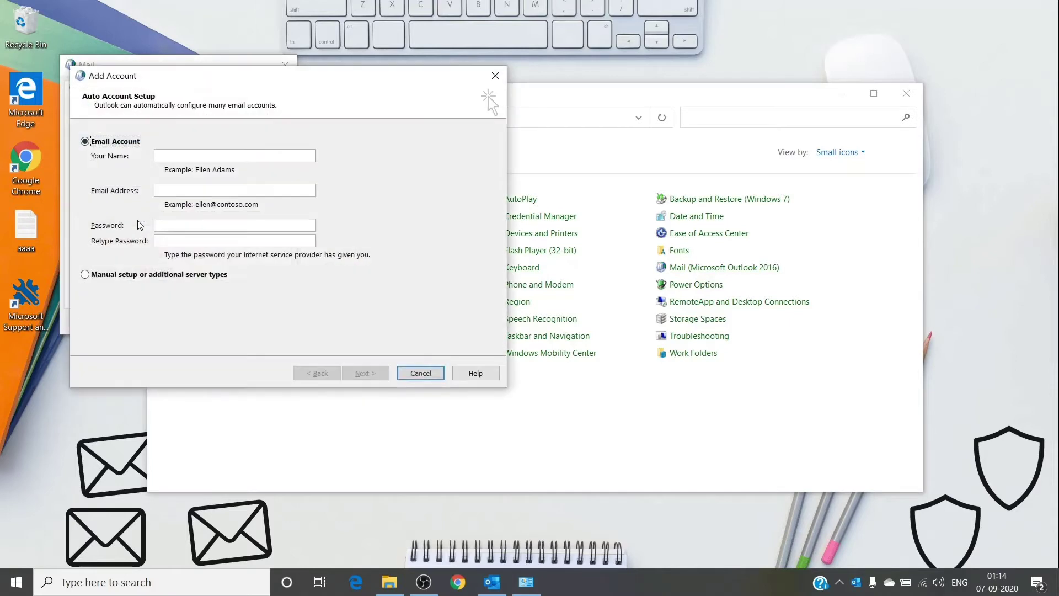
Enter the account's Office 365 e-mail address in the Add Account form's Your Name field
{"action": "left_click", "coordinate": [189, 157]}
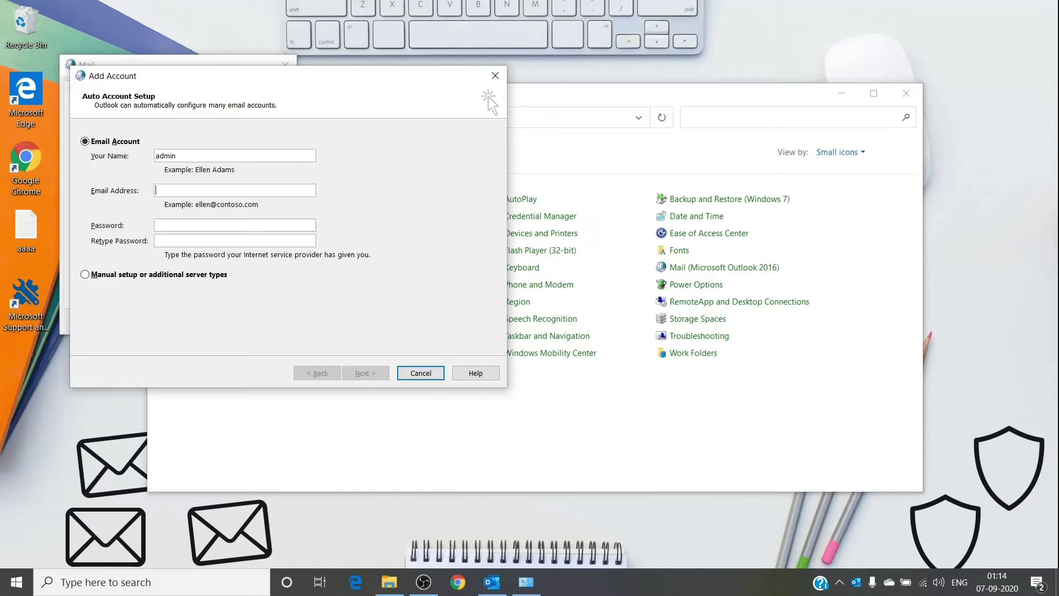
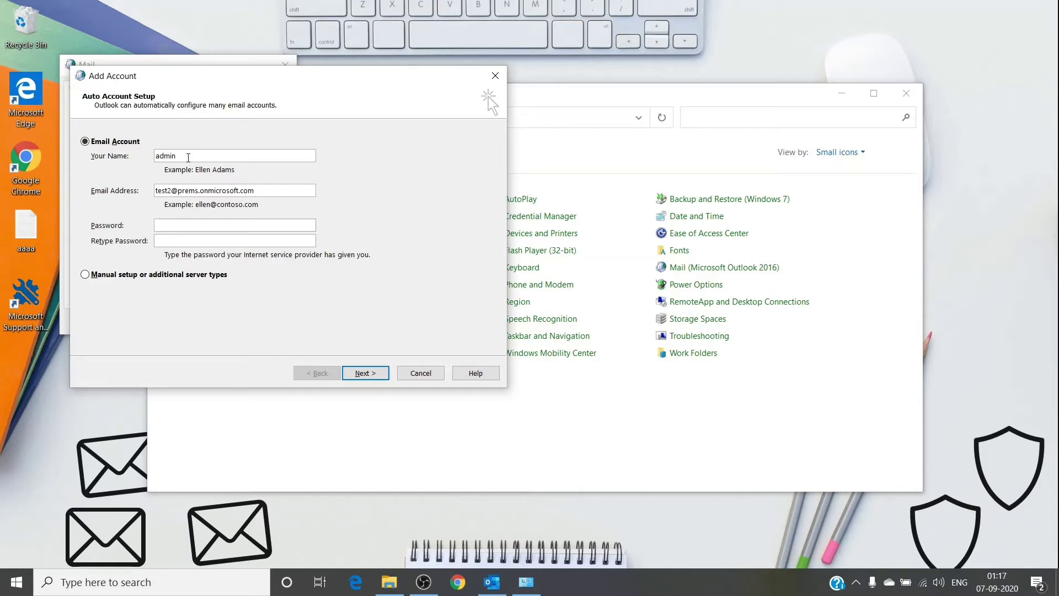
Try automatic account setup, dismiss the failed Microsoft sign-in, and search Windows for 'reg'
{"action": "left_click", "coordinate": [359, 372]}
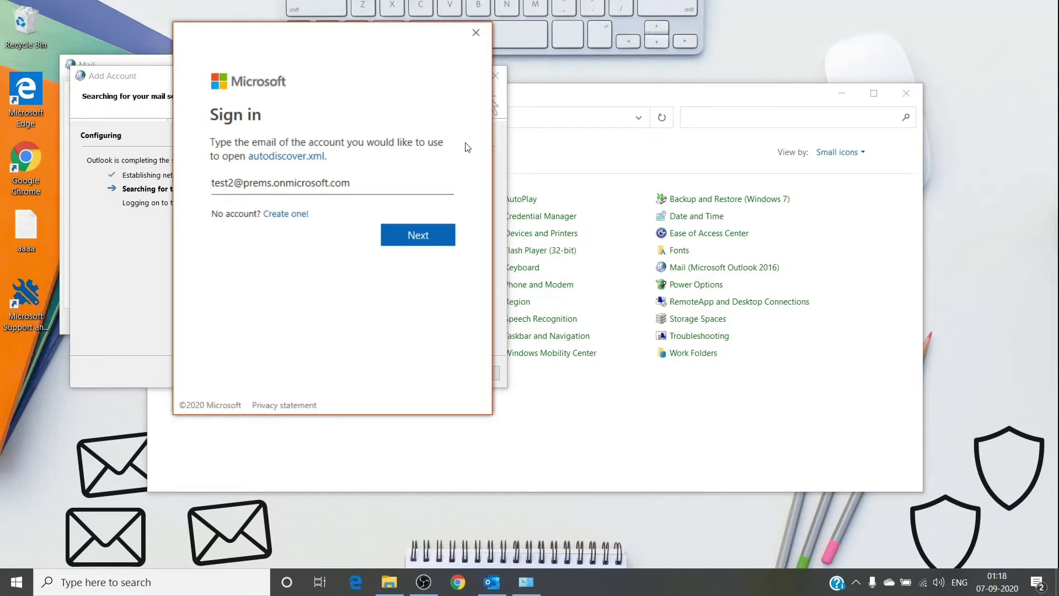
{"action": "left_click", "coordinate": [477, 35]}
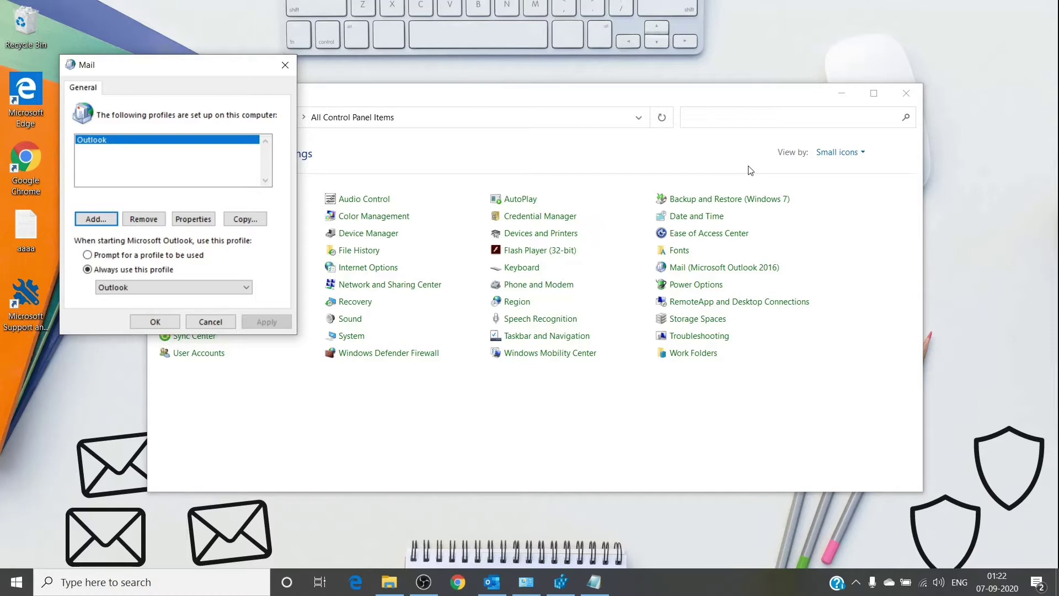
{"action": "left_click", "coordinate": [196, 580]}
{"action": "type", "text": "reg"}
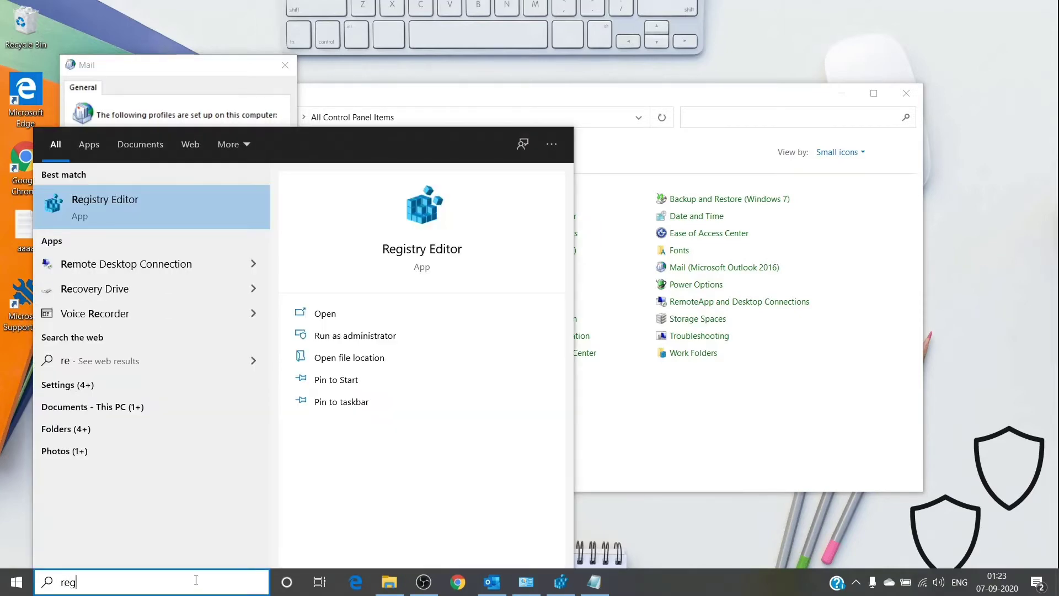
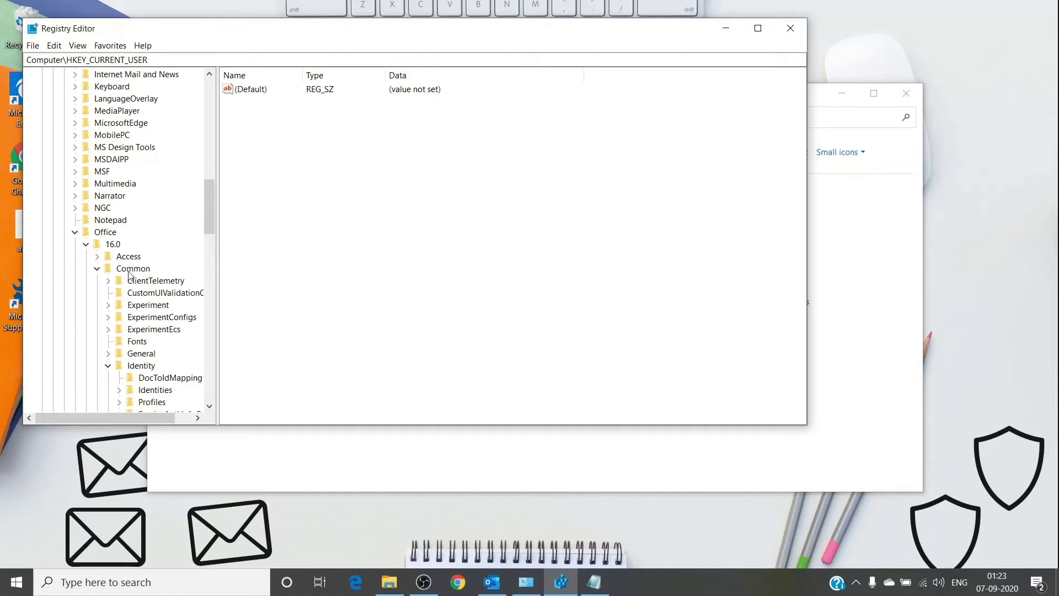
Scroll the registry tree down to the Identity key under Office\16.0\Common
{"action": "scroll", "coordinate": [135, 278], "scroll_direction": "down", "scroll_amount": 1}
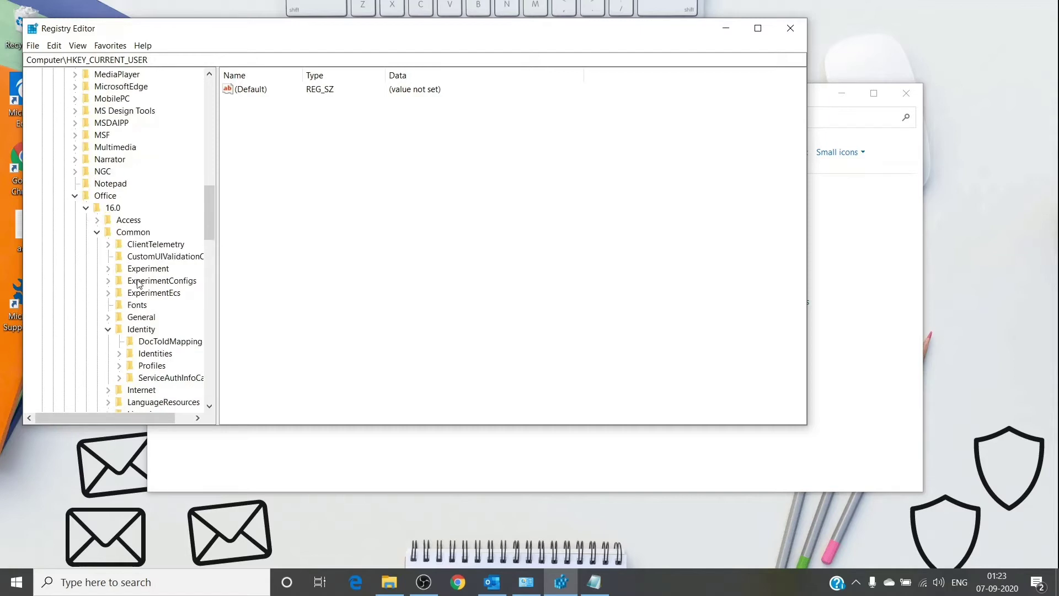
Set the EnableADAL value data under Identity to 0
{"action": "right_click", "coordinate": [143, 331]}
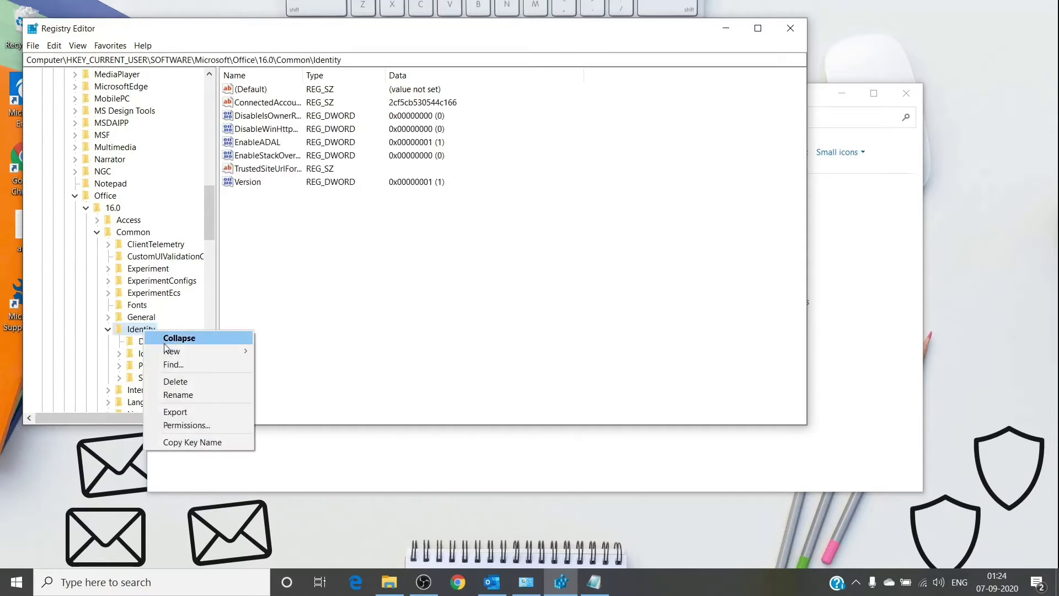
{"action": "mouse_move", "coordinate": [180, 353]}
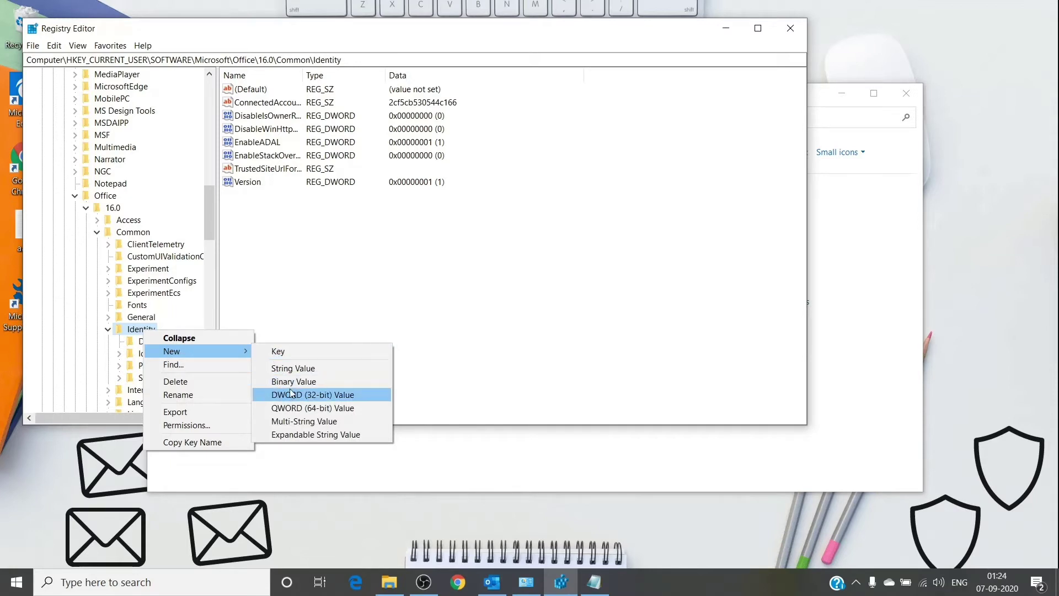
{"action": "left_click", "coordinate": [307, 266]}
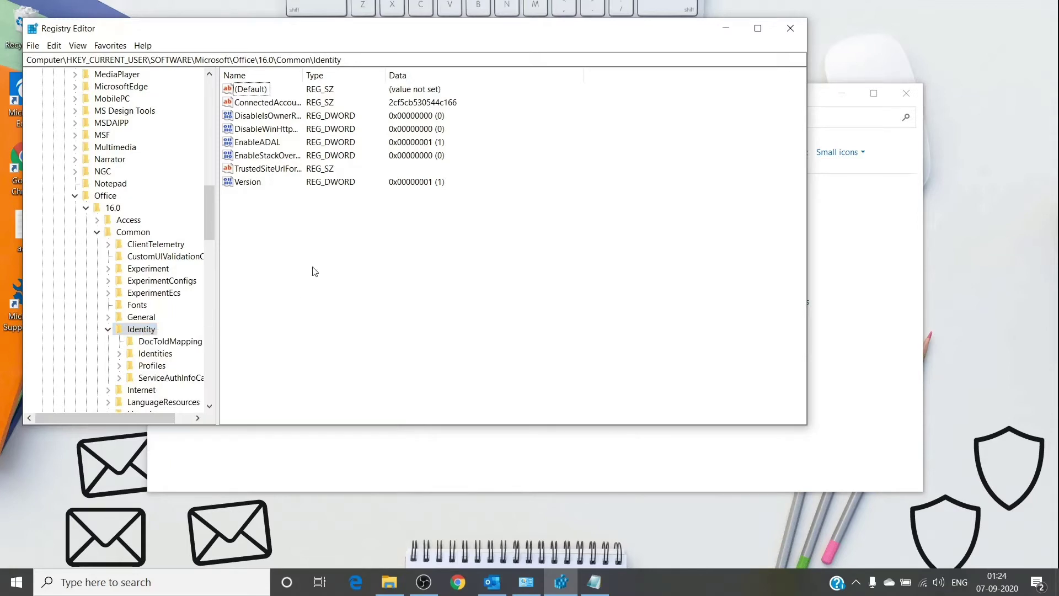
{"action": "left_click", "coordinate": [237, 143]}
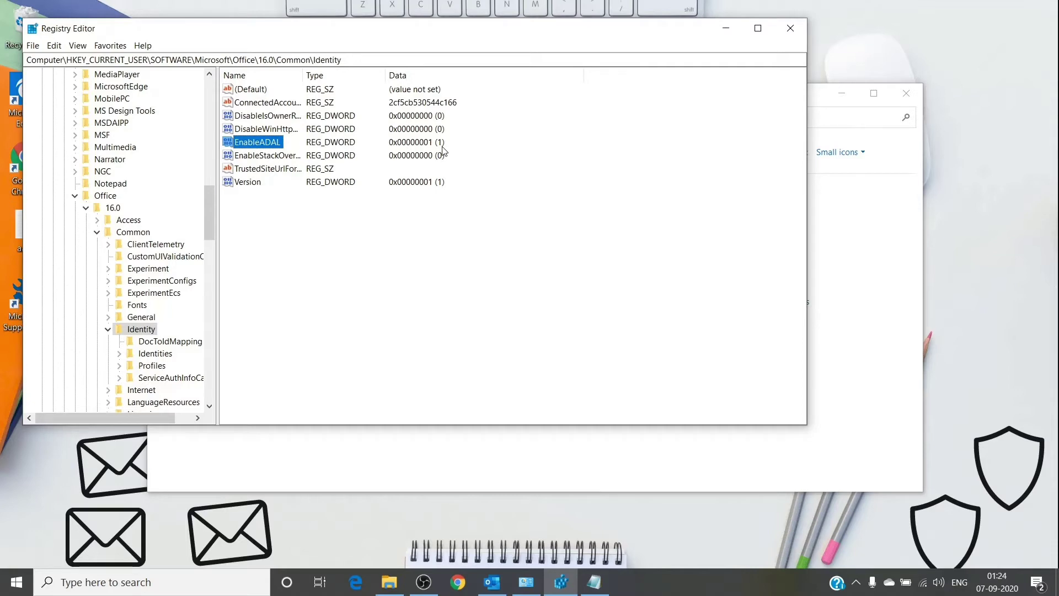
{"action": "double_click", "coordinate": [265, 142]}
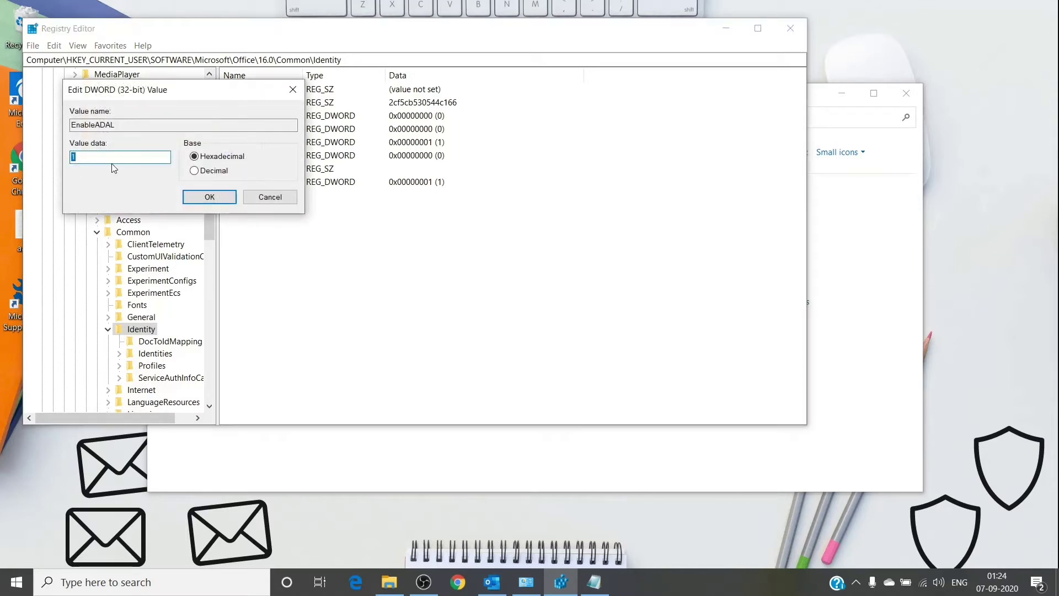
{"action": "type", "text": "0"}
{"action": "left_click", "coordinate": [206, 196]}
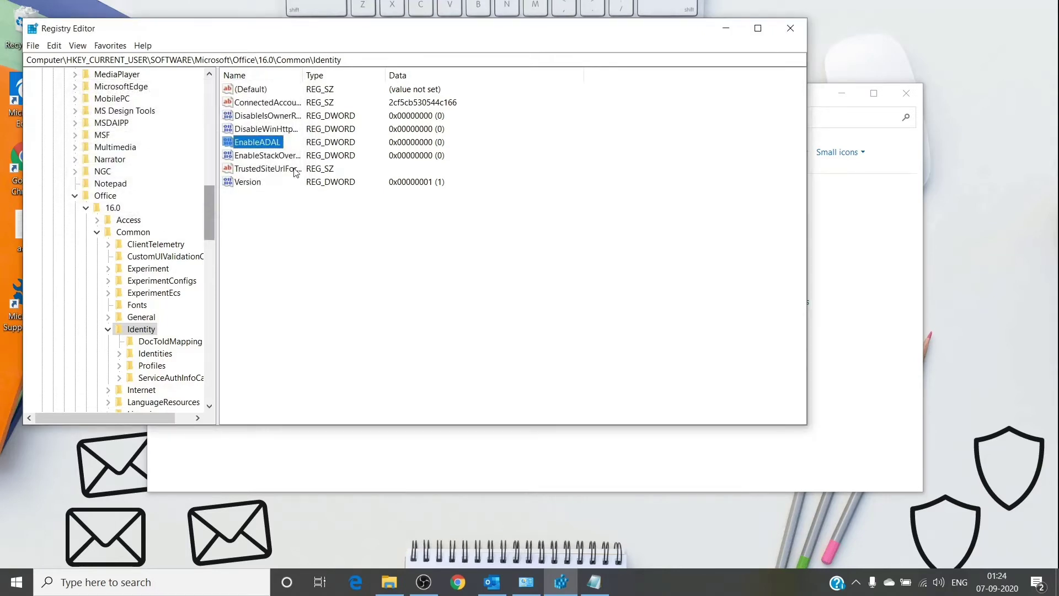
Refresh the values list to confirm EnableADAL reads 0, then minimize Registry Editor
{"action": "left_click", "coordinate": [326, 245]}
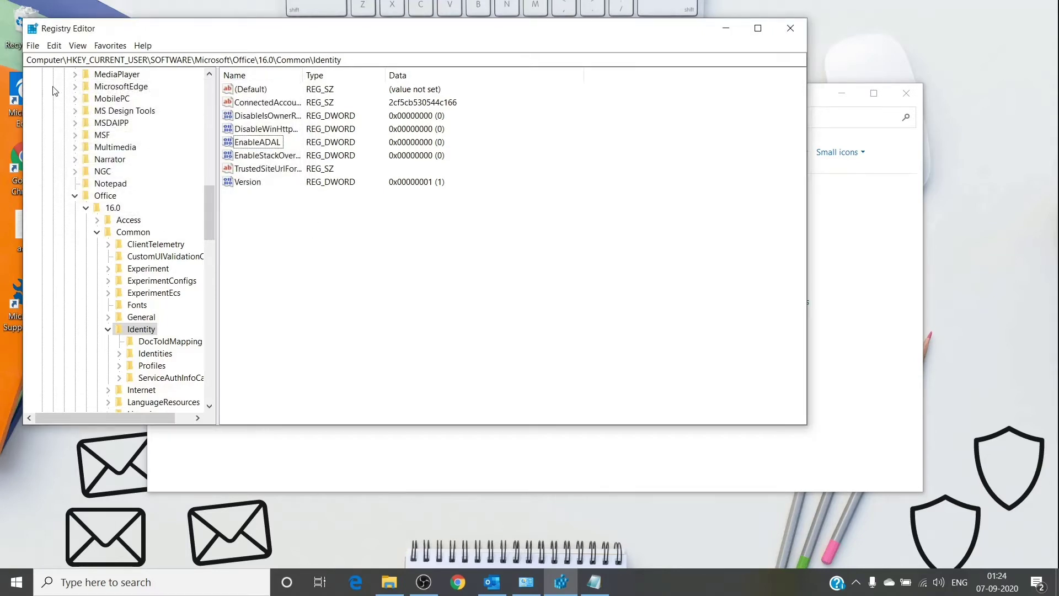
{"action": "left_click", "coordinate": [77, 46]}
{"action": "left_click", "coordinate": [87, 109]}
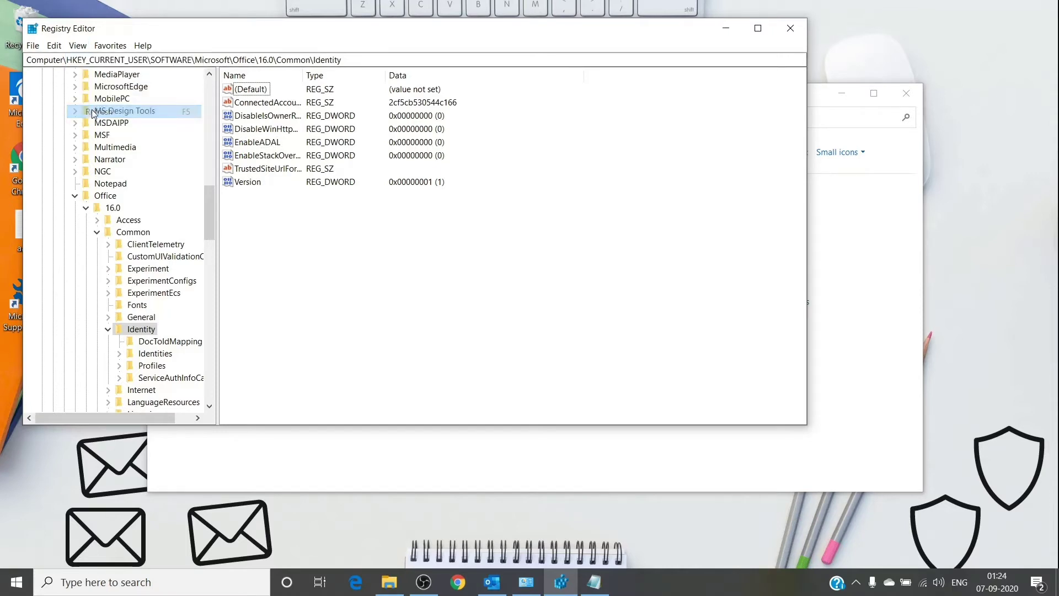
{"action": "left_click", "coordinate": [729, 32]}
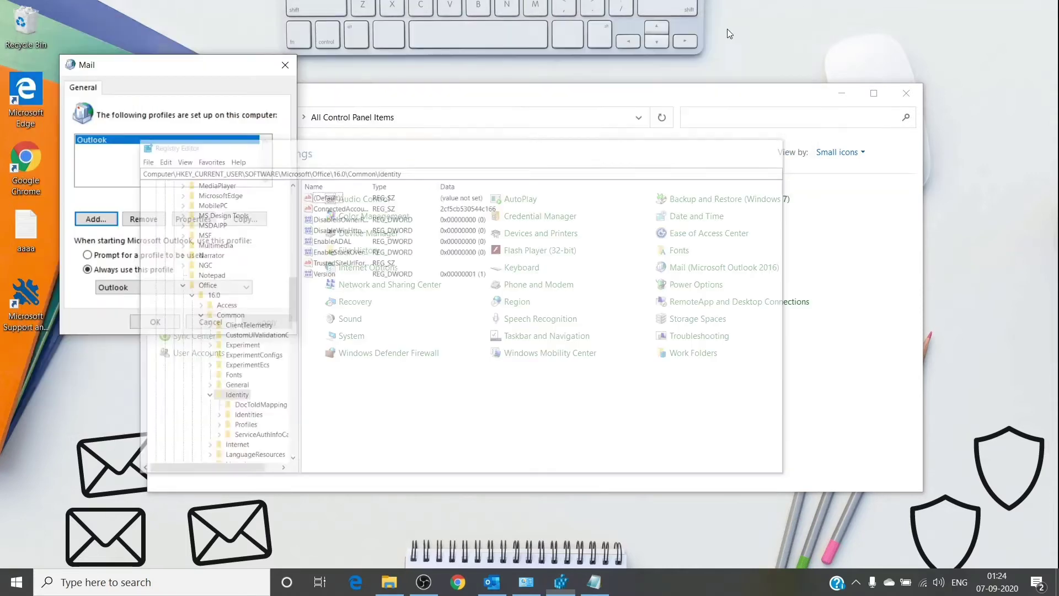
{"action": "left_click", "coordinate": [98, 220]}
{"action": "type", "text": "test"}
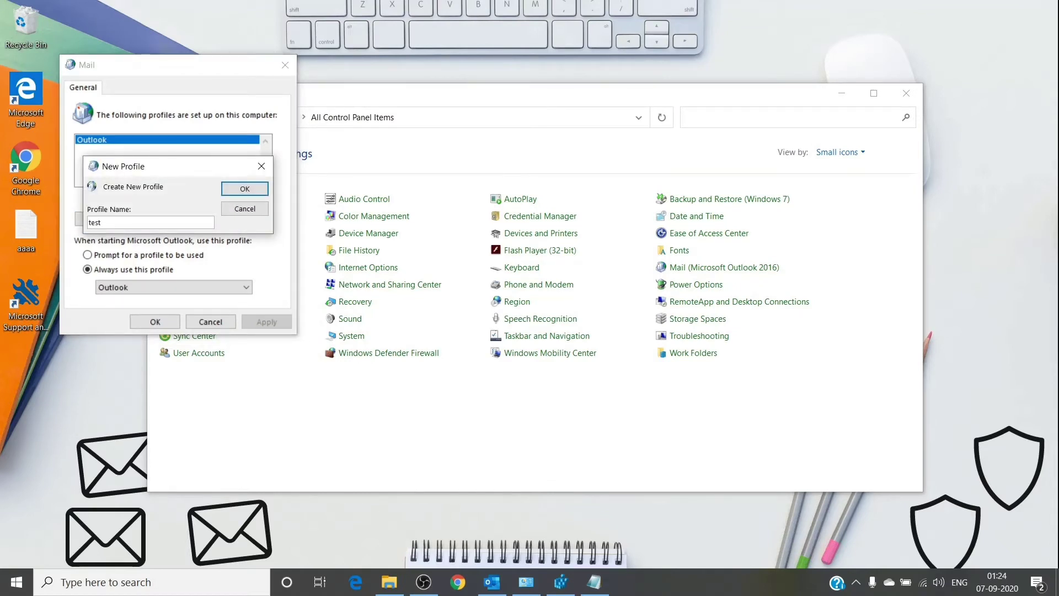
{"action": "key", "text": "Return"}
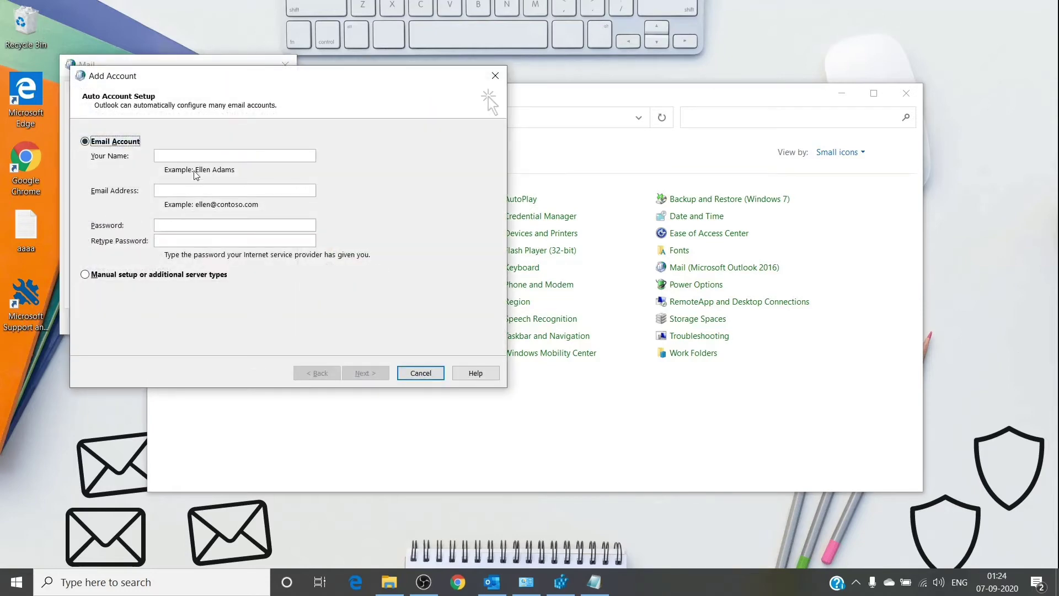
{"action": "type", "text": "test"}
{"action": "left_click", "coordinate": [191, 190]}
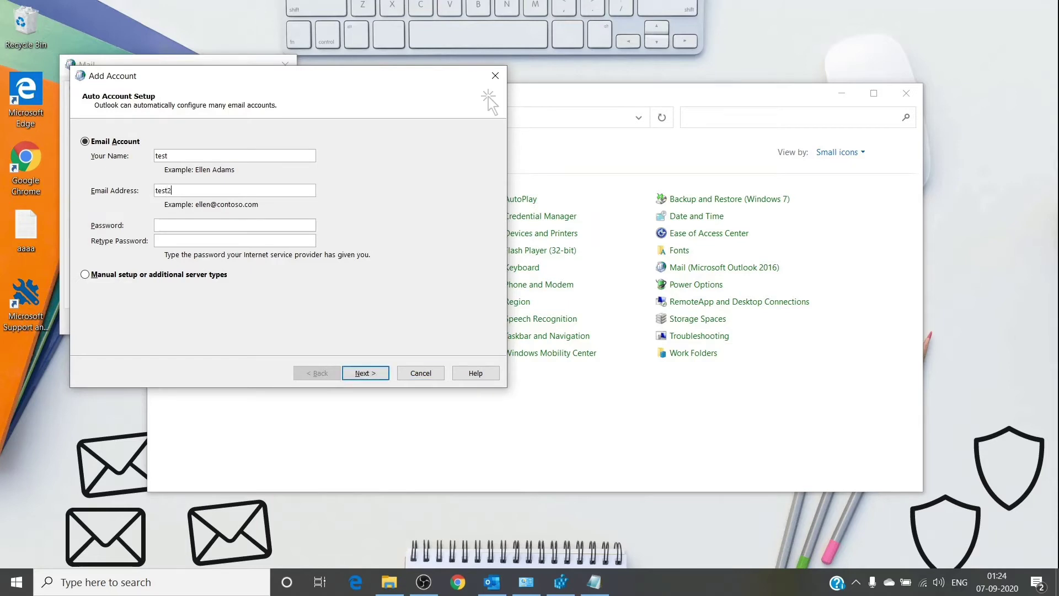
{"action": "key", "text": "Return"}
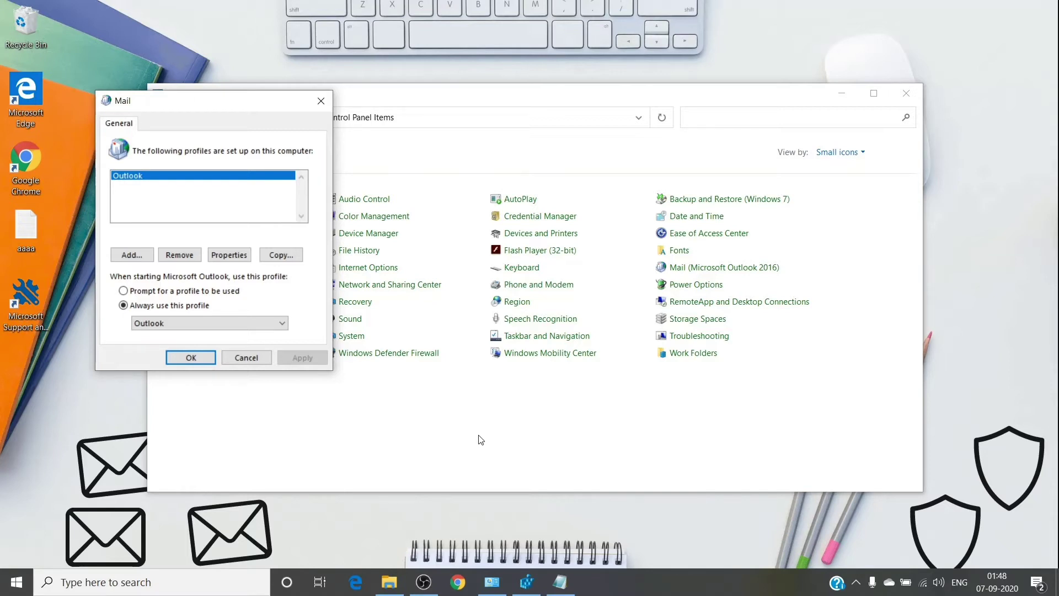
Create a new mail profile named test
{"action": "left_click", "coordinate": [132, 254]}
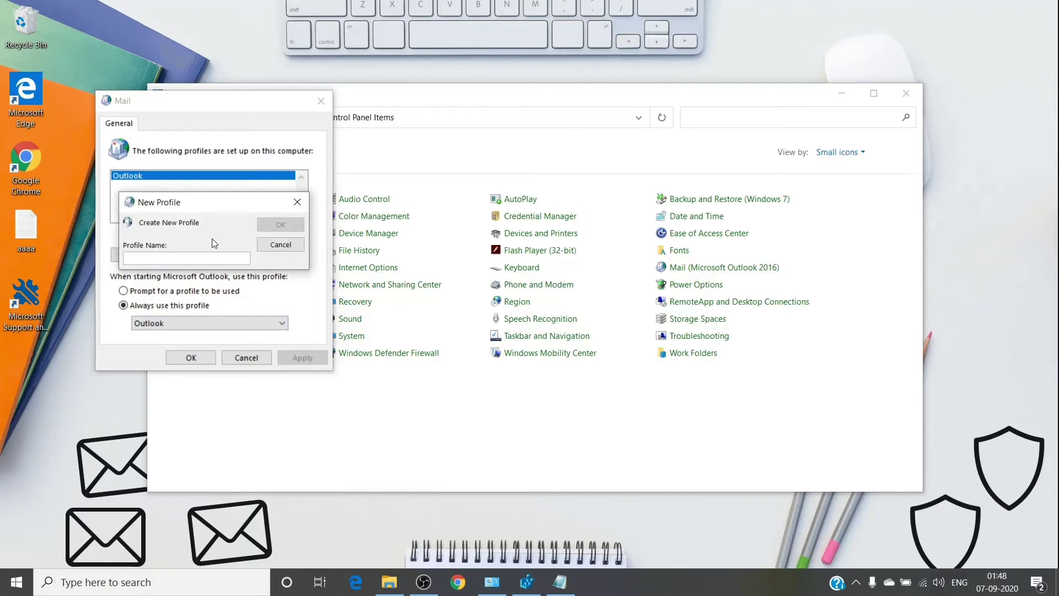
{"action": "type", "text": "test"}
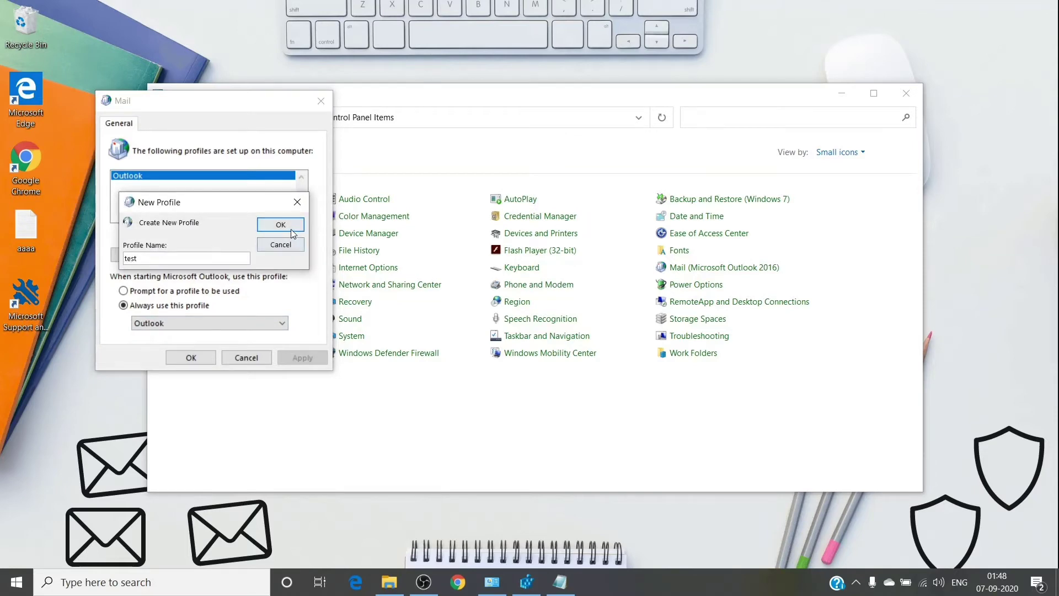
{"action": "left_click", "coordinate": [291, 229]}
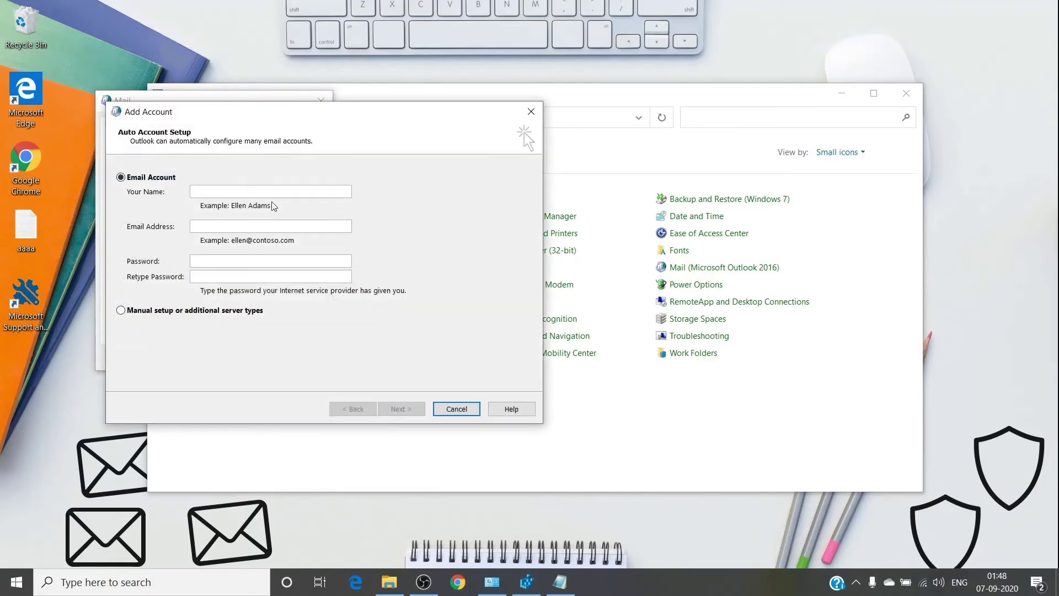
Enter the display name and paste the account's Office 365 e-mail address
{"action": "type", "text": "rere"}
{"action": "left_click", "coordinate": [252, 226]}
{"action": "key", "text": "ctrl+v"}
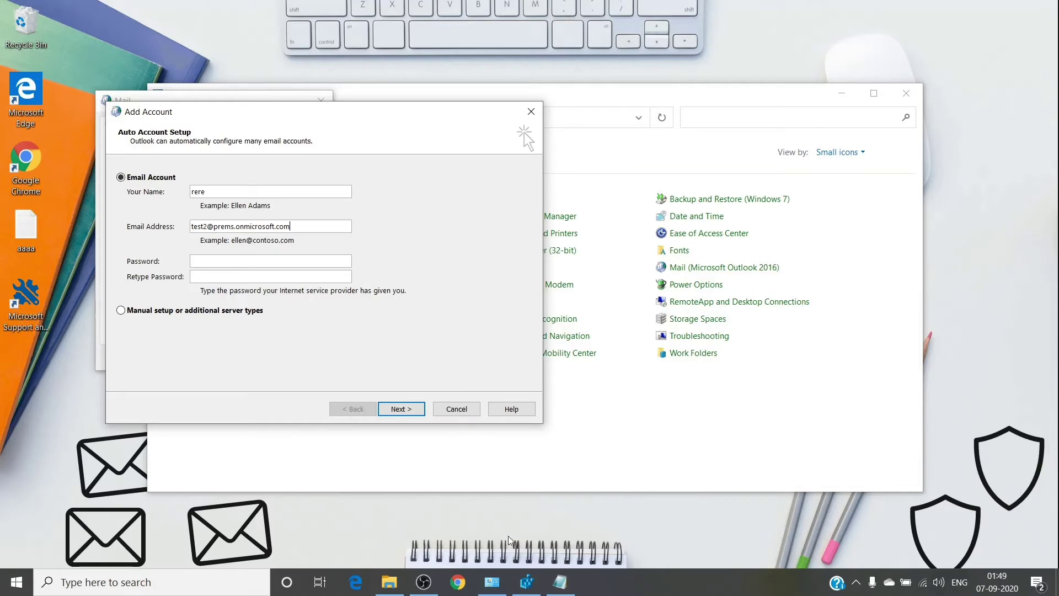
{"action": "left_click", "coordinate": [526, 583]}
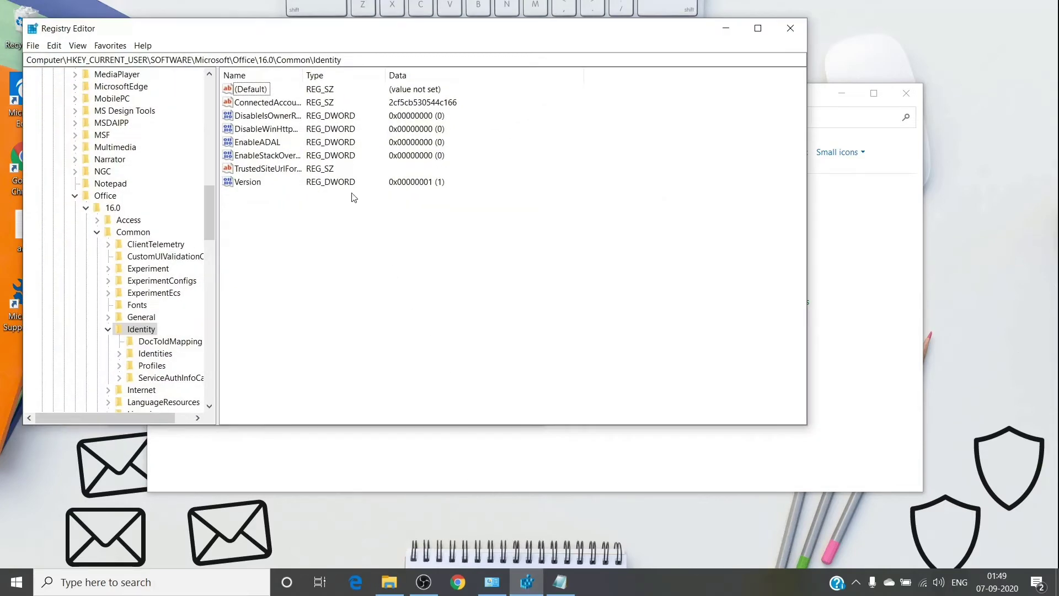
Verify EnableADAL still holds 0, then bring the Control Panel window back into place
{"action": "double_click", "coordinate": [294, 145]}
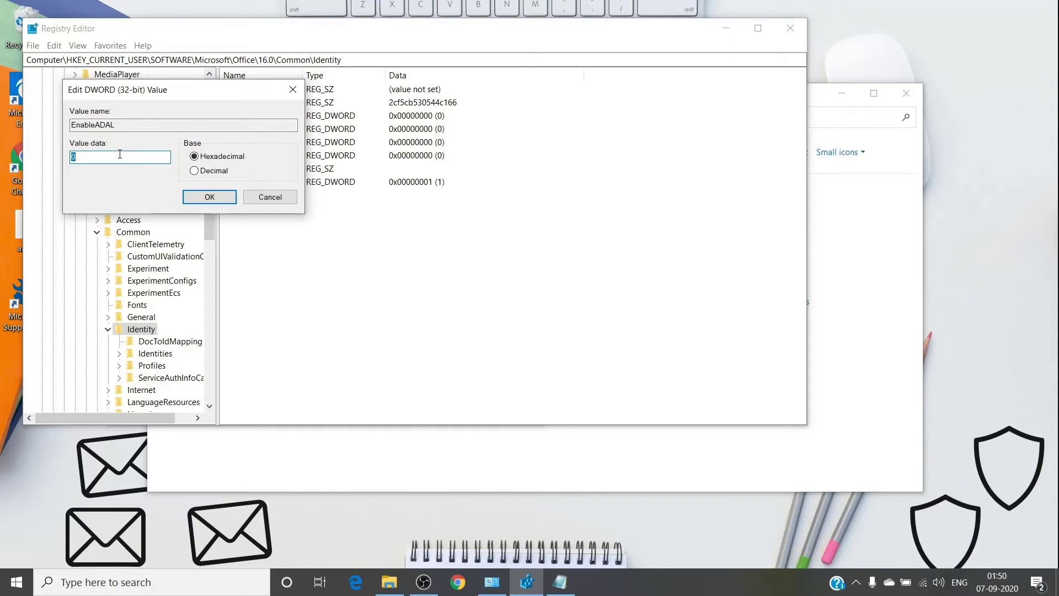
{"action": "key", "text": "Return"}
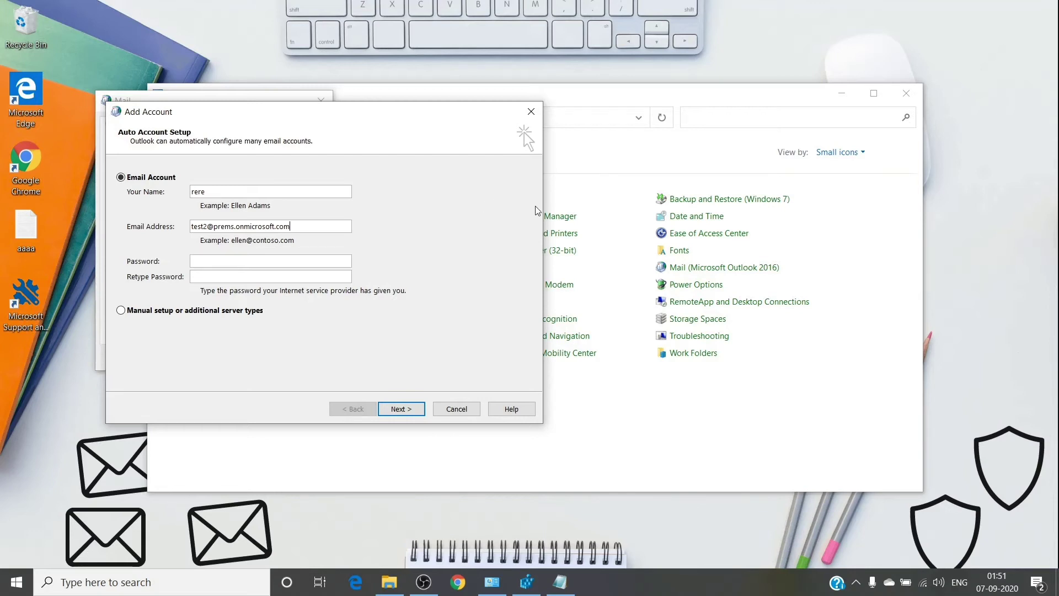
{"action": "left_click", "coordinate": [672, 99]}
{"action": "left_click_drag", "start_coordinate": [672, 99], "coordinate": [705, 91]}
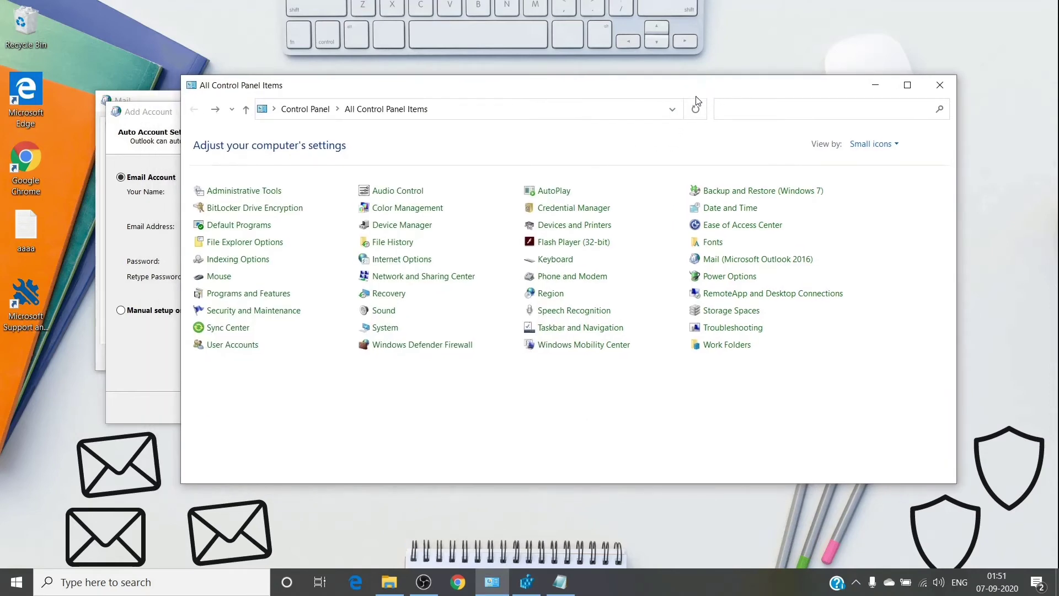
Check the saved Web Credentials in Credential Manager, then minimize it
{"action": "left_click", "coordinate": [578, 212]}
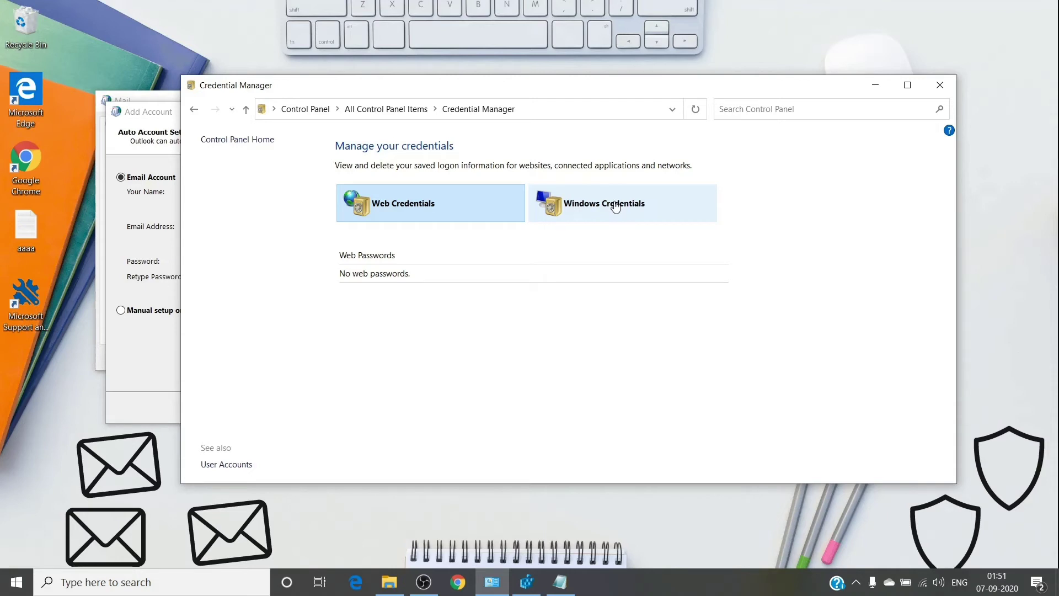
{"action": "left_click", "coordinate": [874, 86]}
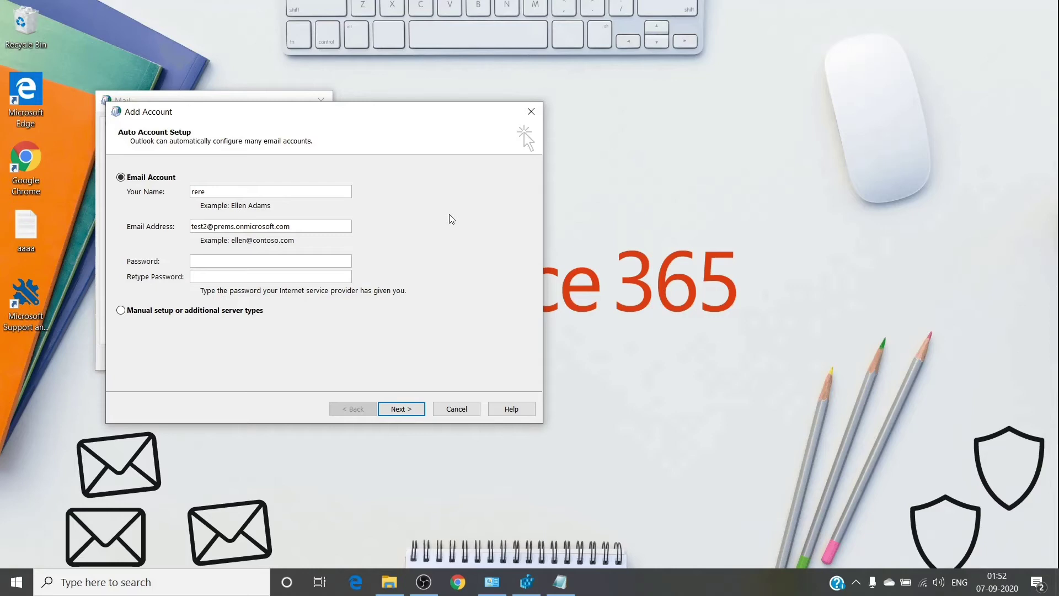
Open Windows Update settings from a 'windows' search, showing the PC is up to date
{"action": "left_click", "coordinate": [201, 579]}
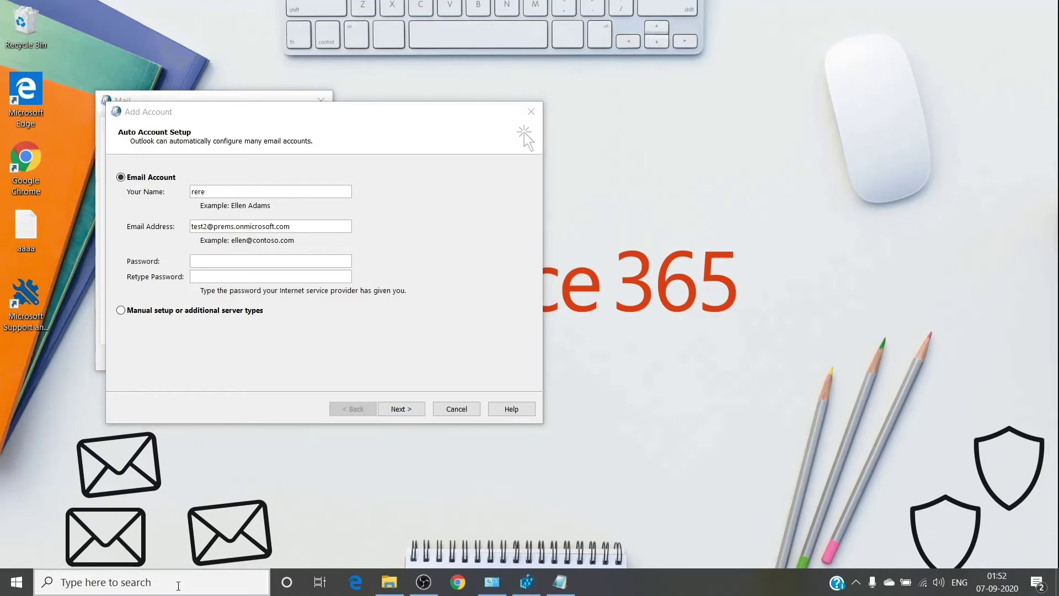
{"action": "type", "text": "windows"}
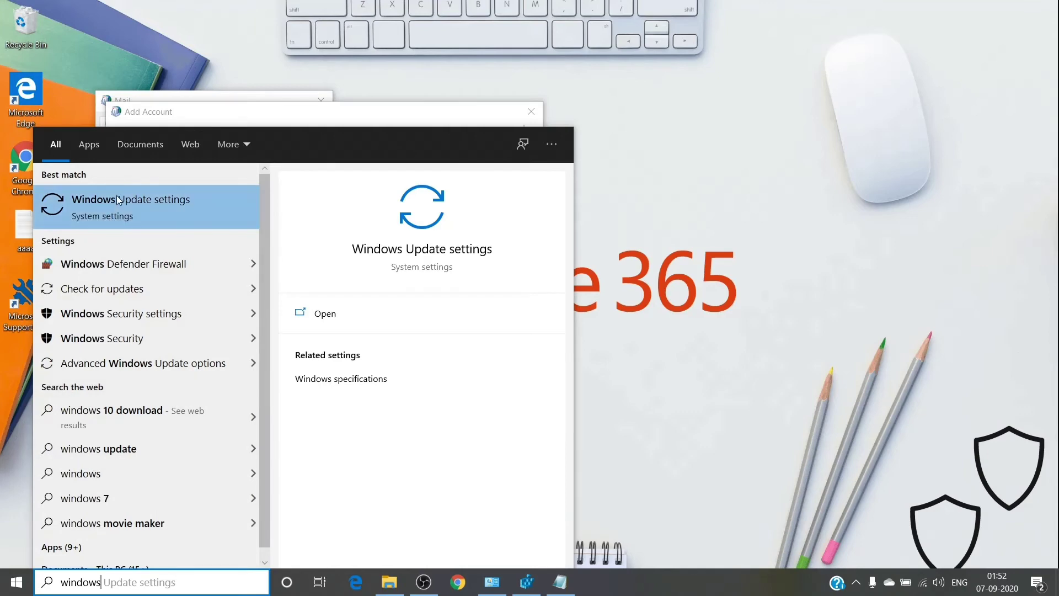
{"action": "left_click", "coordinate": [118, 200]}
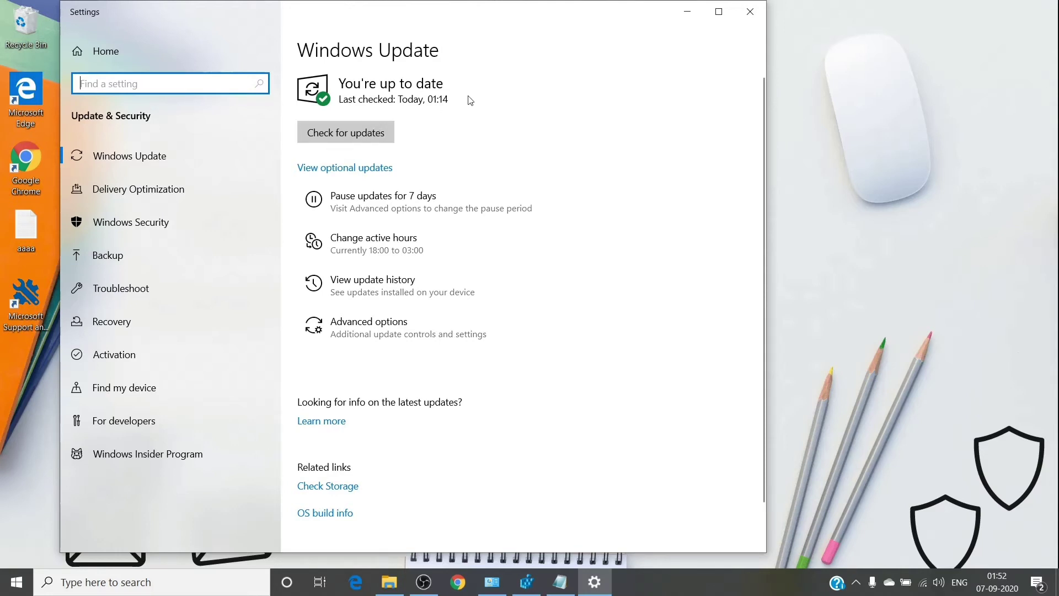
{"action": "left_click", "coordinate": [187, 580]}
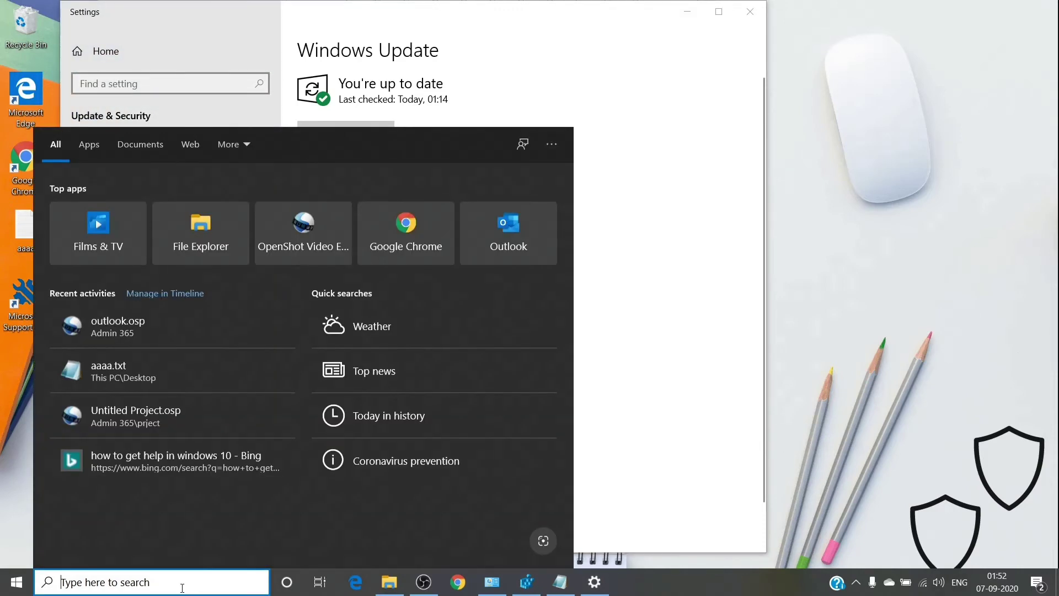
Launch Outlook from an 'outlook' search and cancel its password prompt
{"action": "type", "text": "outlook"}
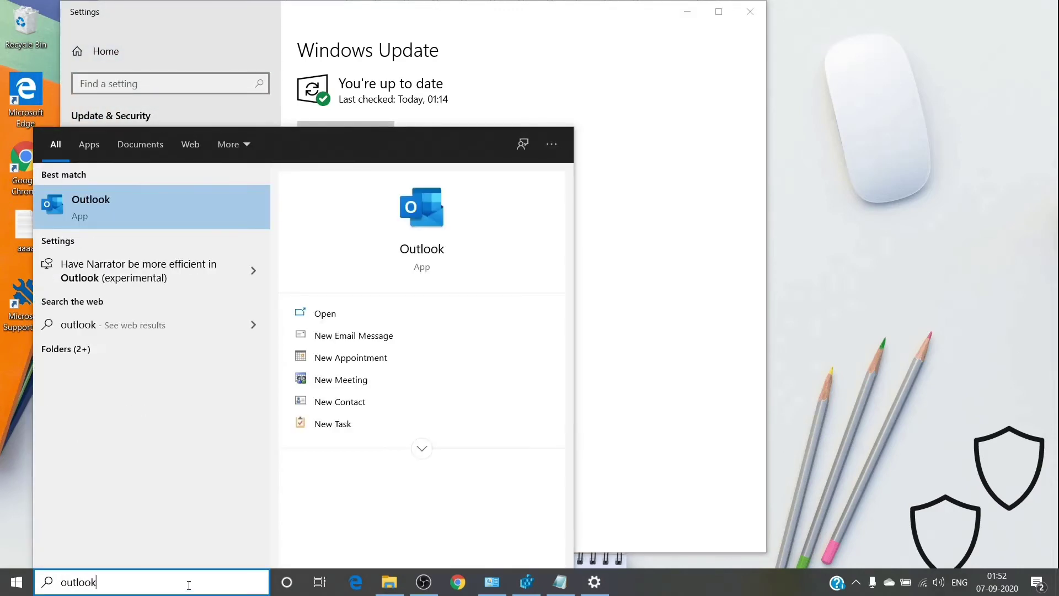
{"action": "key", "text": "Return"}
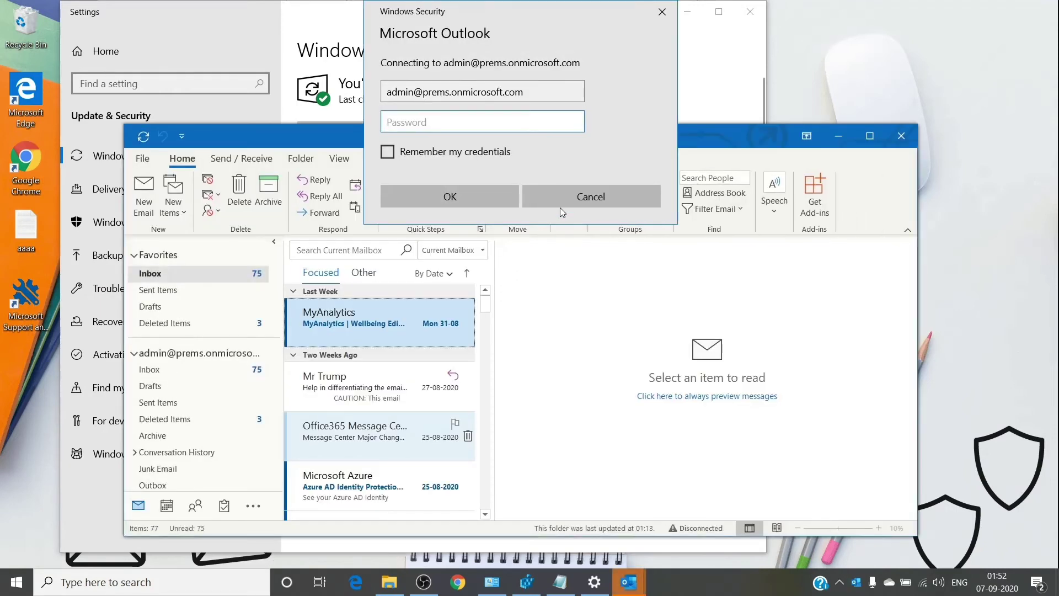
{"action": "left_click", "coordinate": [551, 197]}
Review Outlook's Office Account details and Update Options without changes, then minimize Outlook
{"action": "left_click", "coordinate": [142, 159]}
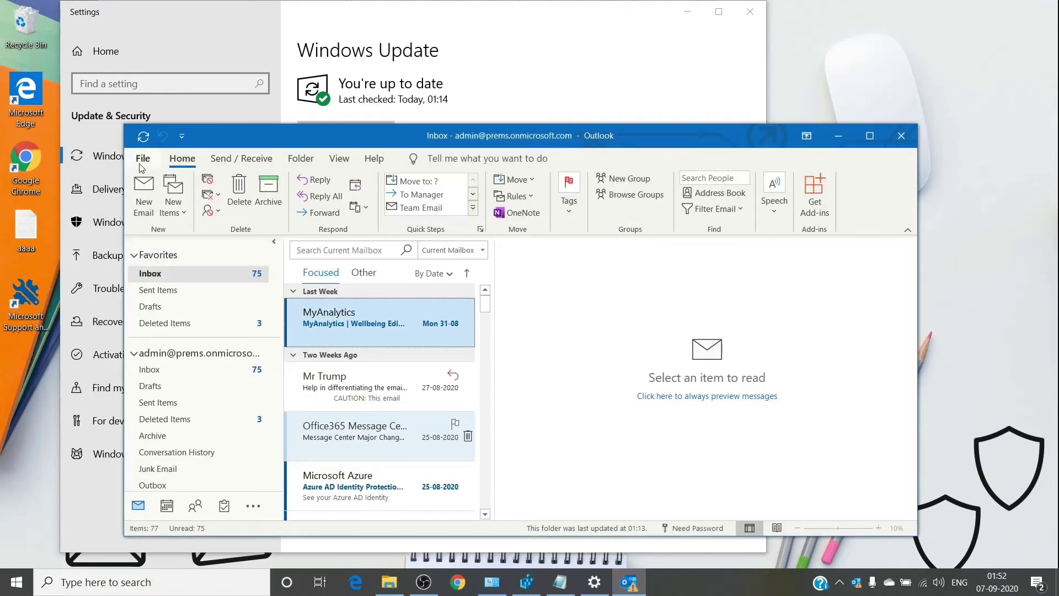
{"action": "left_click", "coordinate": [171, 330]}
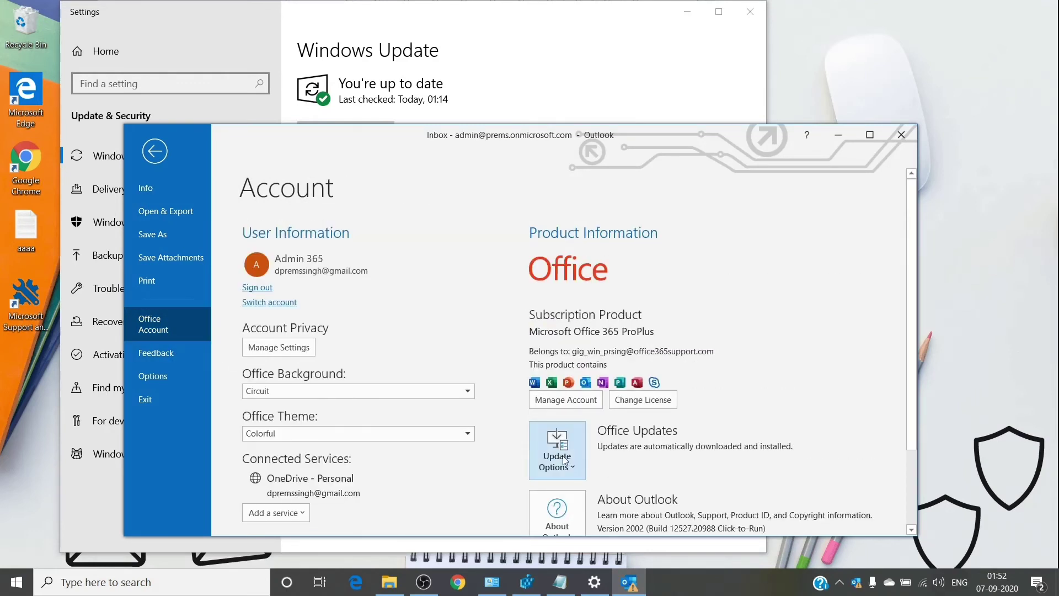
{"action": "left_click", "coordinate": [563, 454]}
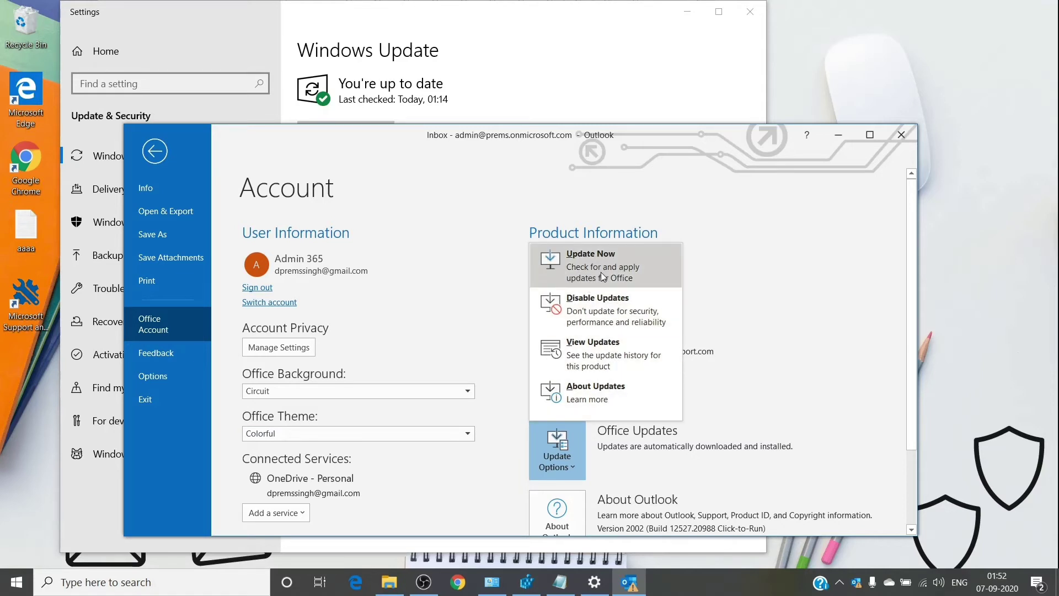
{"action": "left_click", "coordinate": [758, 222]}
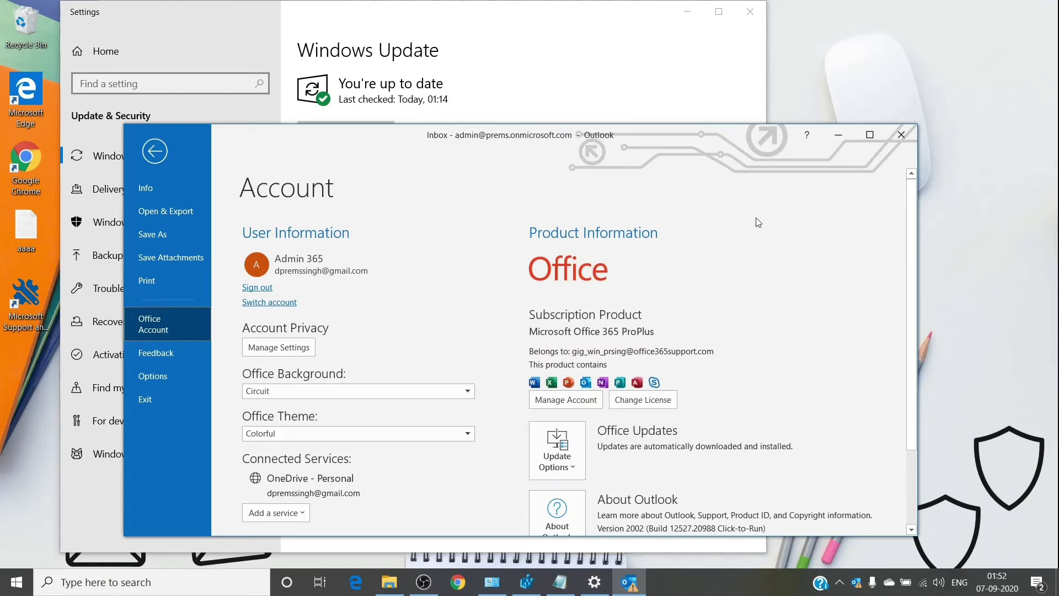
{"action": "left_click", "coordinate": [836, 136]}
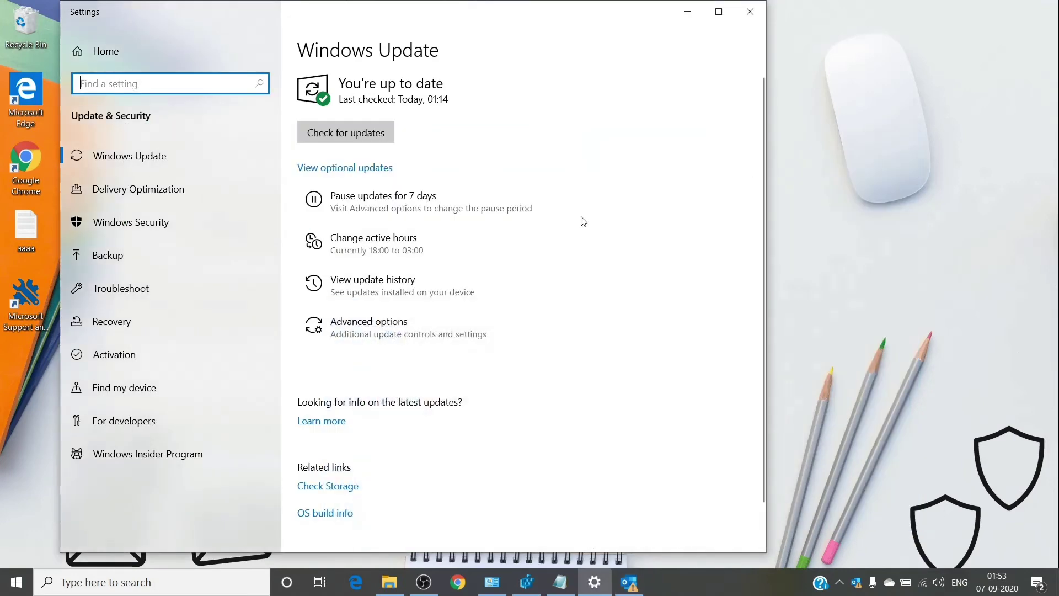
Minimize Settings and cancel the Add Account email setup wizard
{"action": "left_click", "coordinate": [687, 12]}
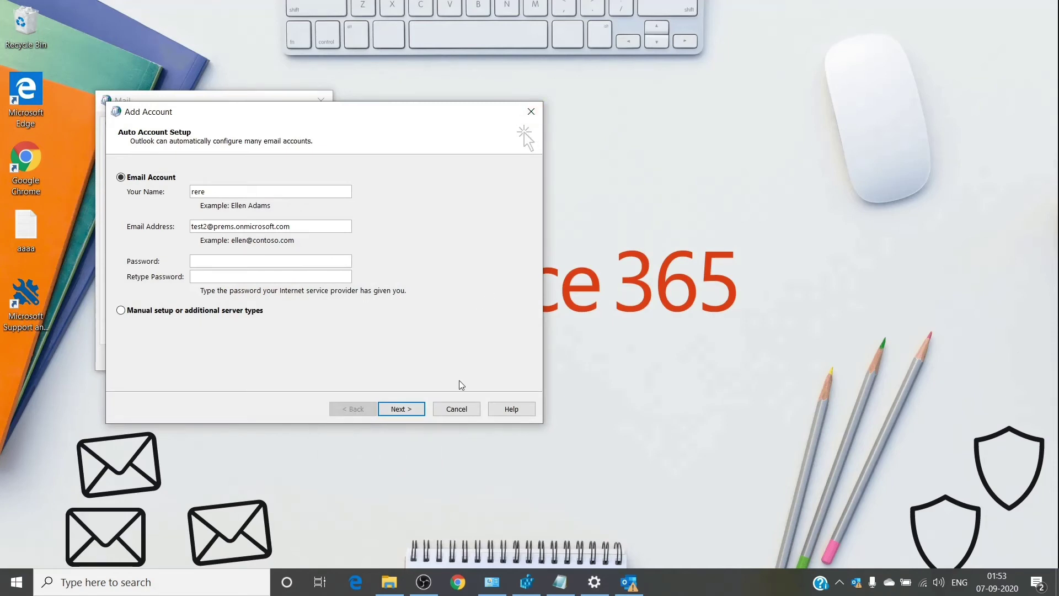
{"action": "left_click", "coordinate": [457, 409]}
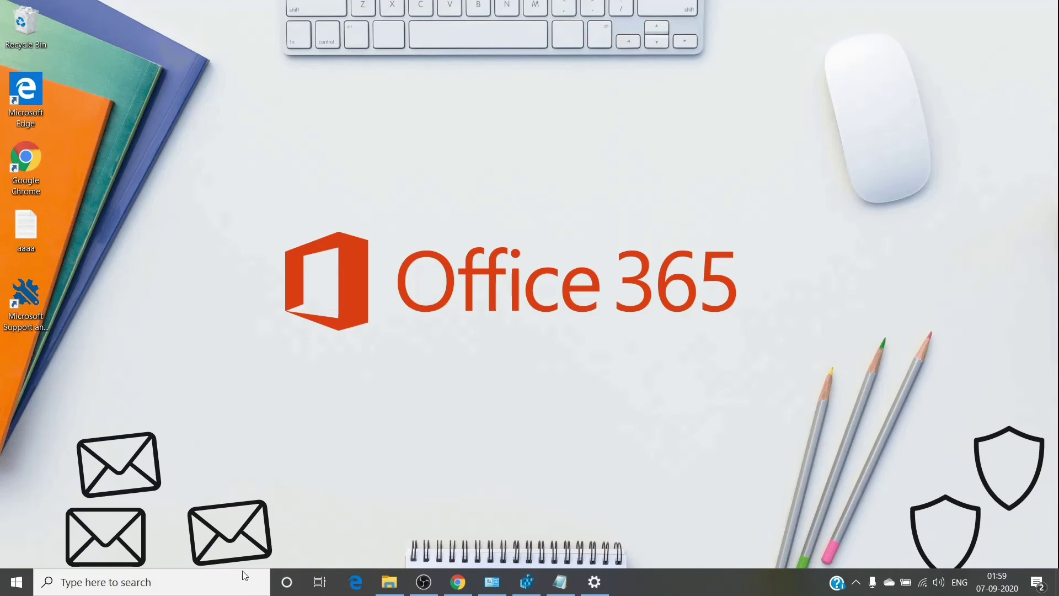
Launch Registry Editor from a 'reg' search
{"action": "left_click", "coordinate": [213, 583]}
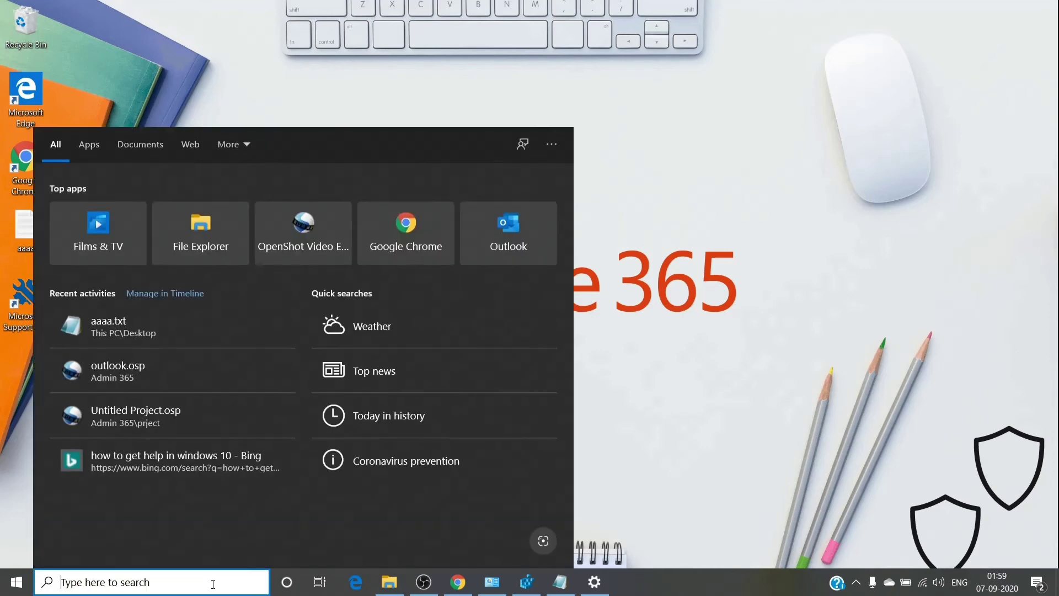
{"action": "type", "text": "reg"}
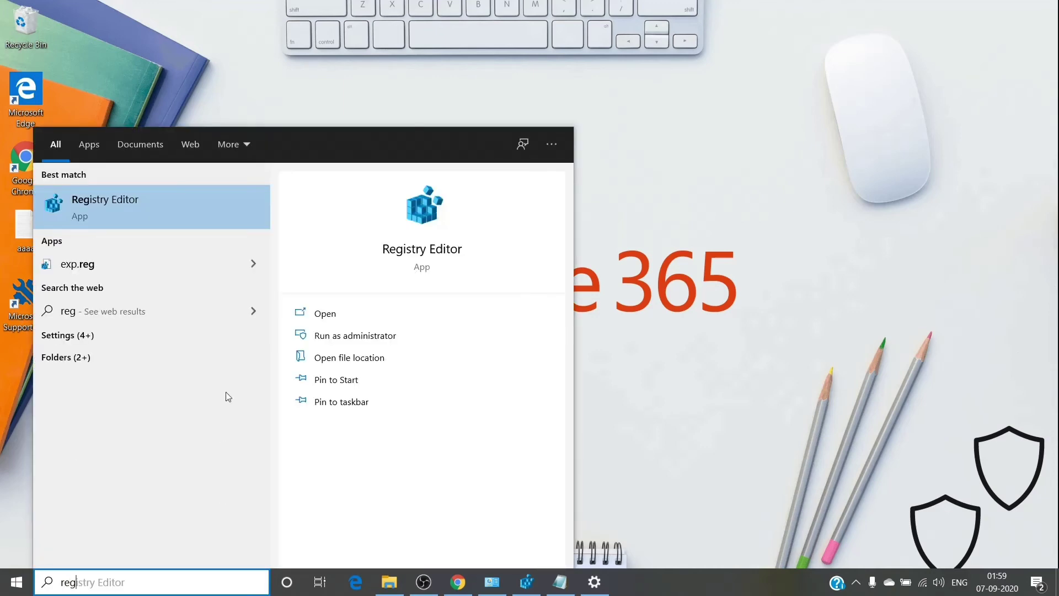
{"action": "left_click", "coordinate": [186, 214]}
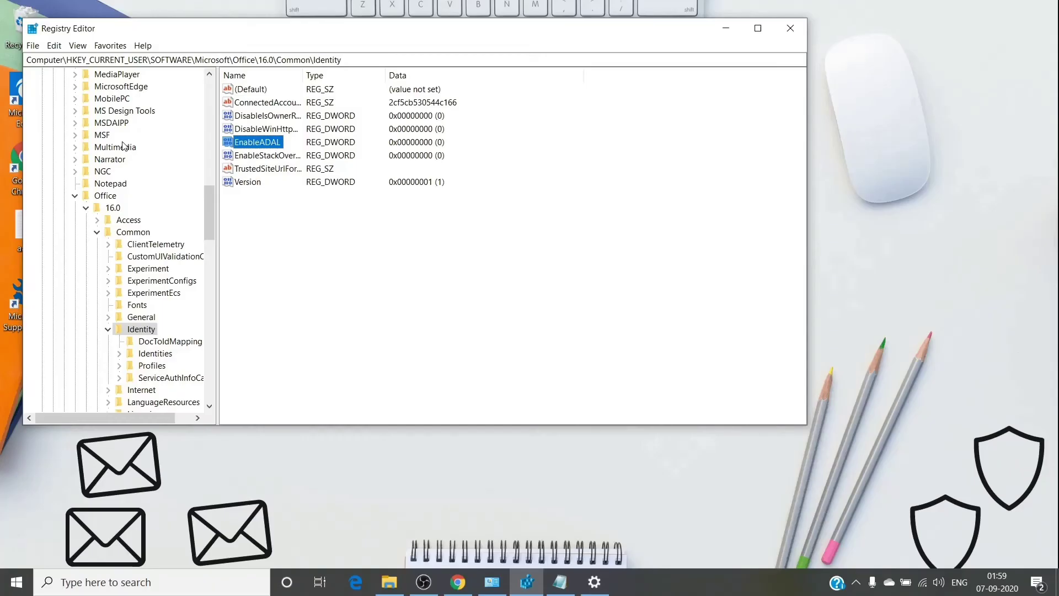
Expand Office\16.0\Outlook in the tree and select the AutoDiscover key
{"action": "scroll", "coordinate": [94, 146], "scroll_direction": "up", "scroll_amount": 4}
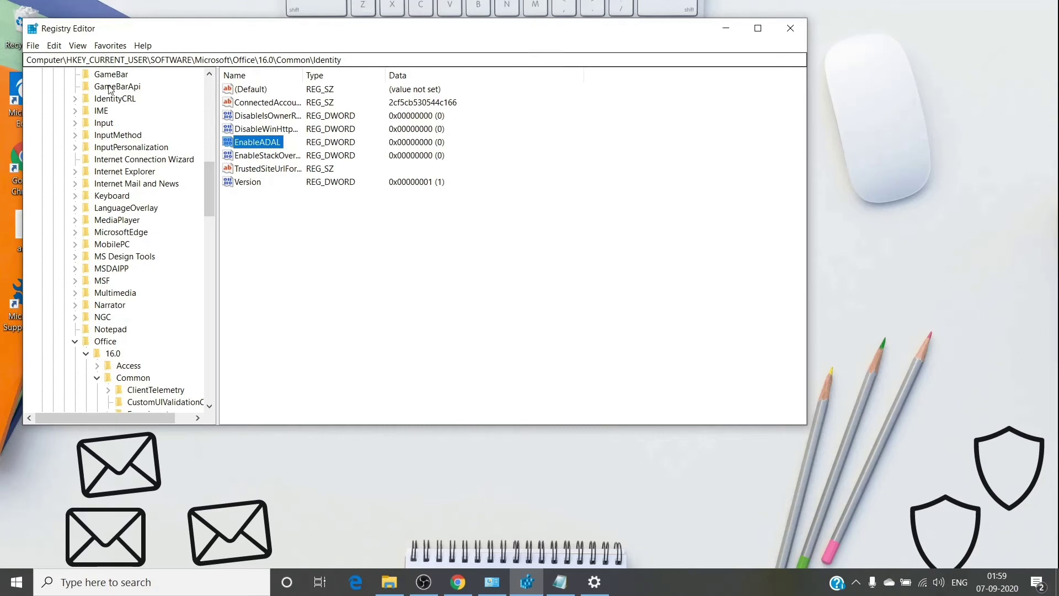
{"action": "scroll", "coordinate": [109, 80], "scroll_direction": "up", "scroll_amount": 20}
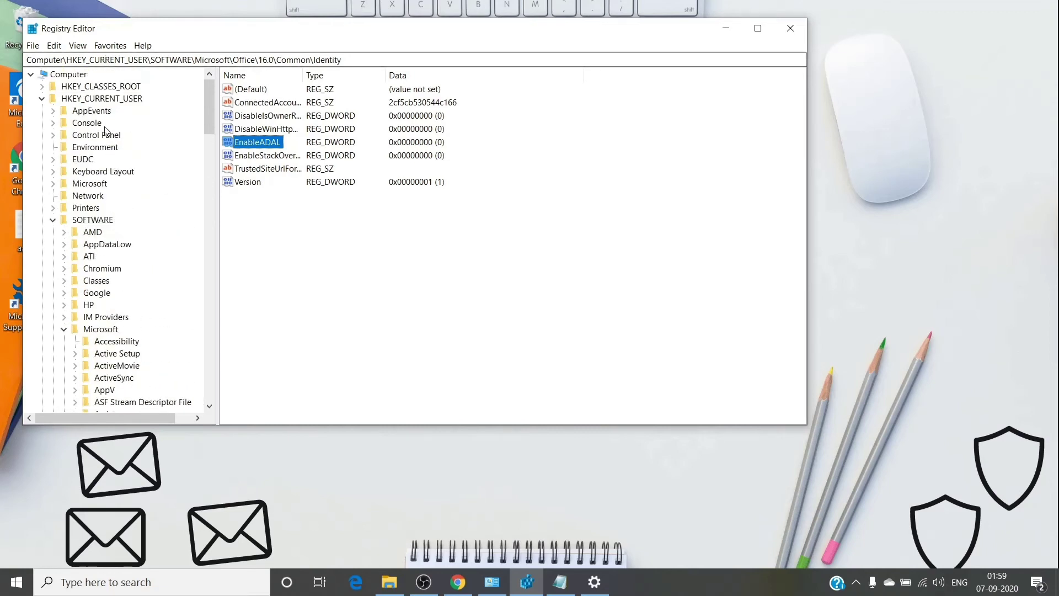
{"action": "scroll", "coordinate": [104, 256], "scroll_direction": "down", "scroll_amount": 2}
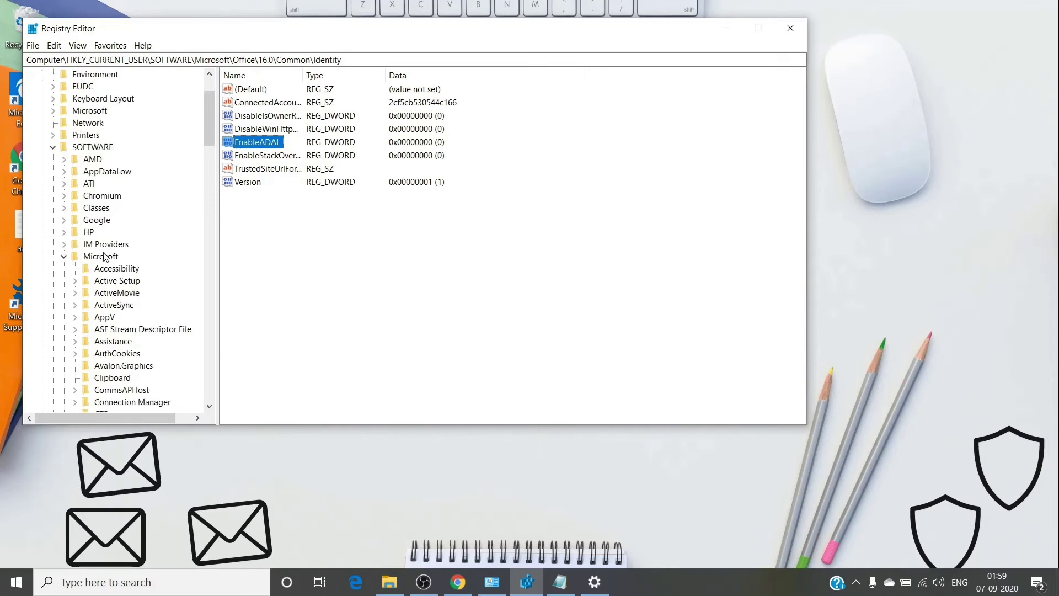
{"action": "scroll", "coordinate": [104, 256], "scroll_direction": "down", "scroll_amount": 8}
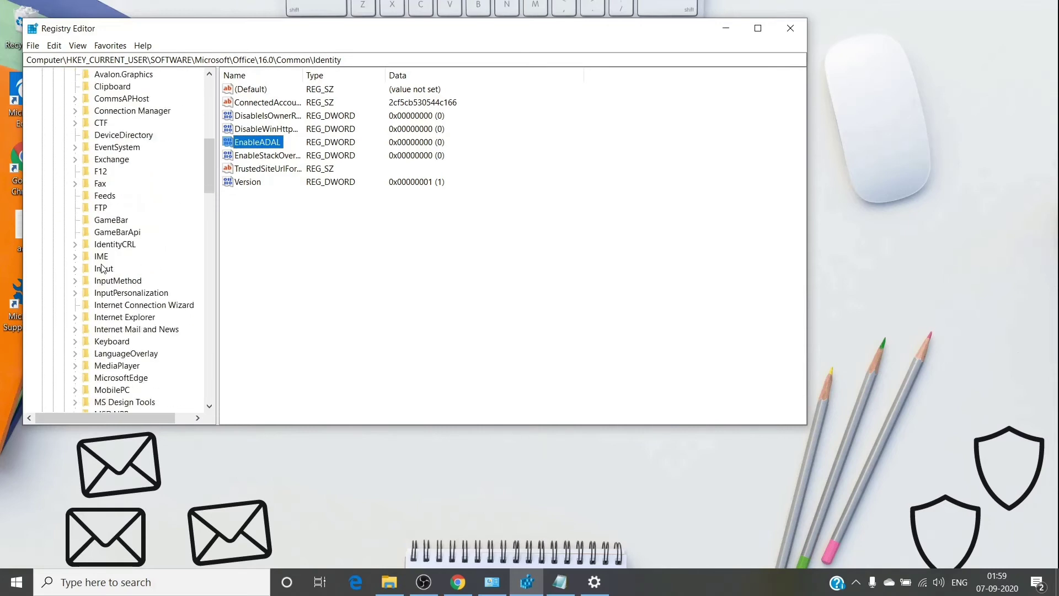
{"action": "scroll", "coordinate": [102, 269], "scroll_direction": "down", "scroll_amount": 7}
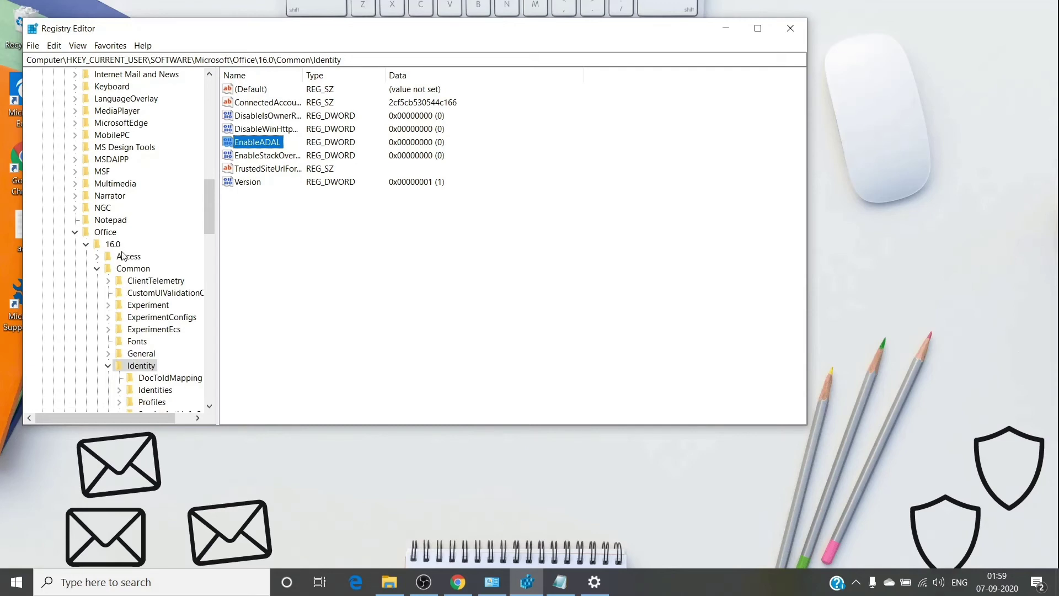
{"action": "scroll", "coordinate": [165, 287], "scroll_direction": "down", "scroll_amount": 1}
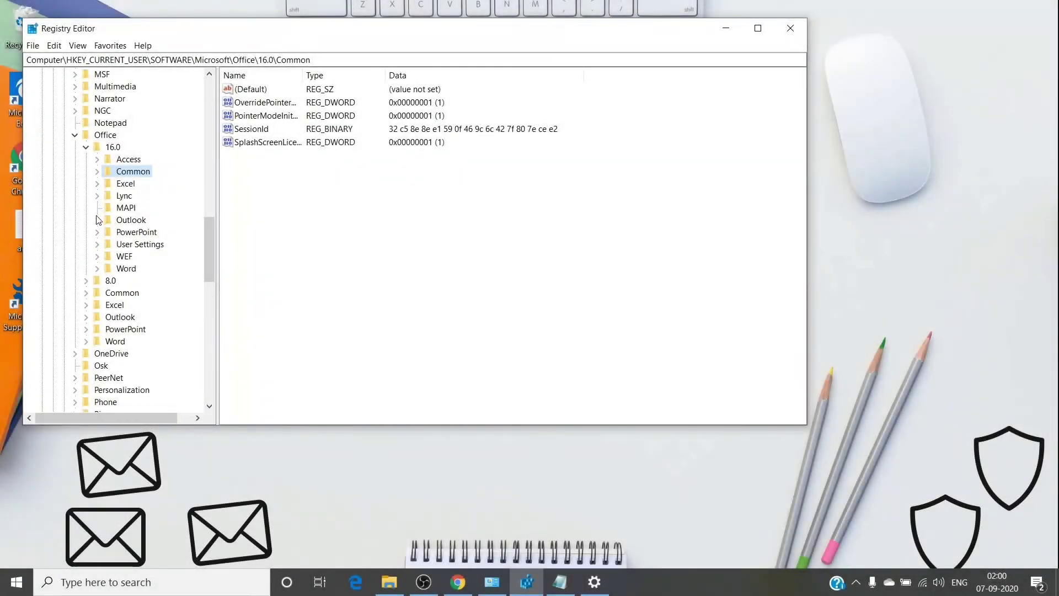
{"action": "left_click", "coordinate": [97, 220]}
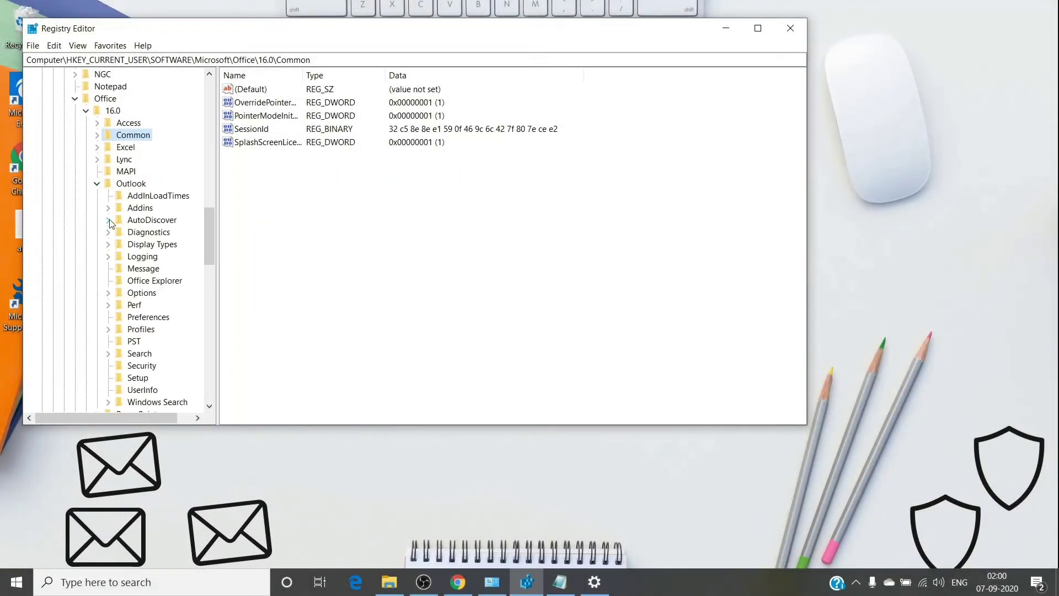
{"action": "left_click", "coordinate": [109, 220]}
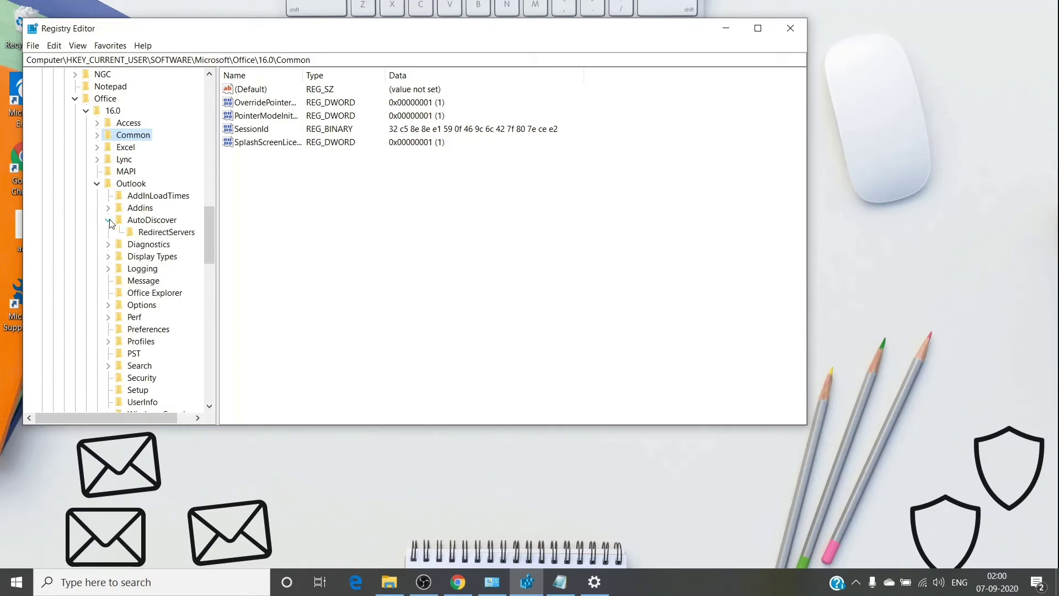
{"action": "left_click", "coordinate": [151, 220]}
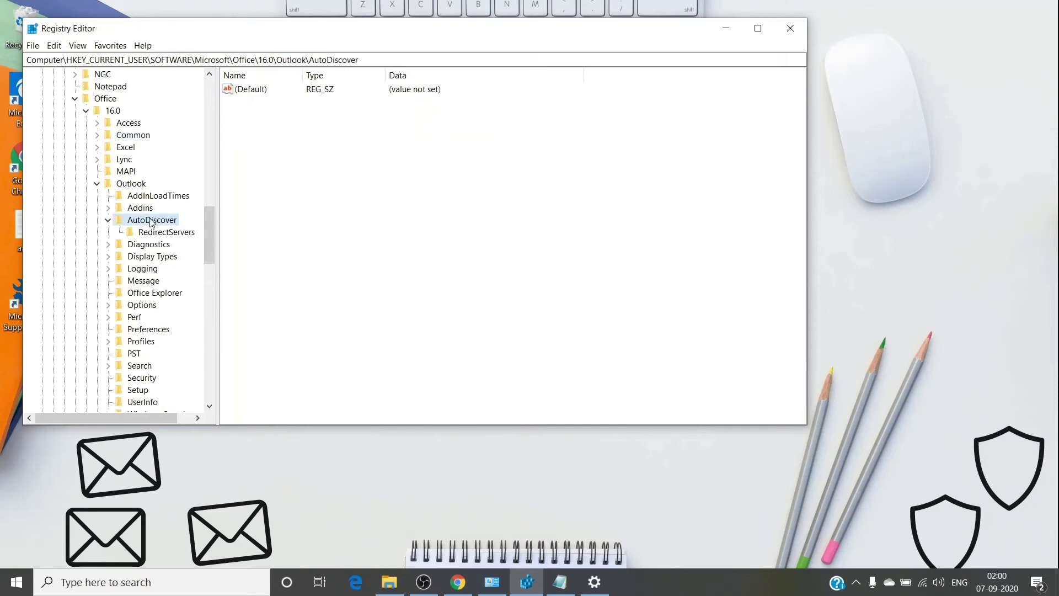
Create a new DWORD (32-bit) value under AutoDiscover
{"action": "right_click", "coordinate": [151, 221]}
{"action": "mouse_move", "coordinate": [181, 243]}
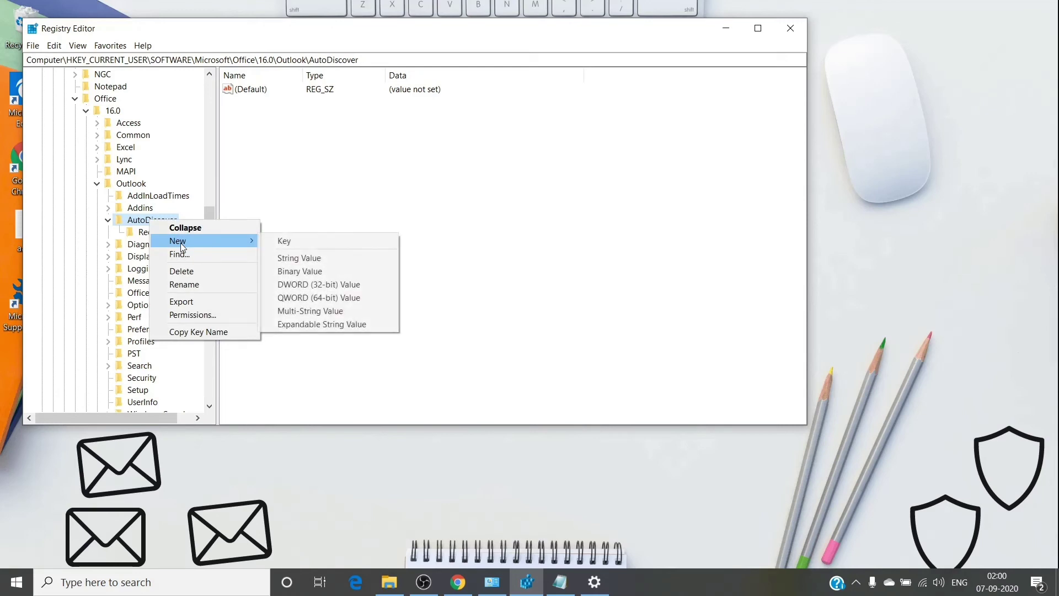
{"action": "left_click", "coordinate": [310, 284]}
{"action": "key", "text": "Return"}
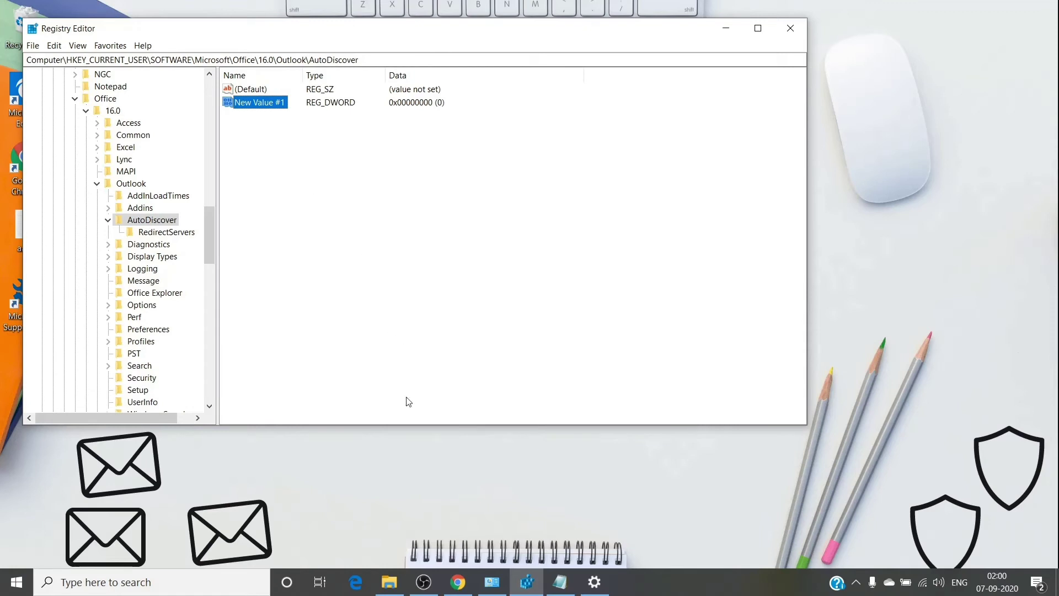
Rename New Value #1 to ExcludeHttpsRootDomain, copied from the notes
{"action": "left_click", "coordinate": [560, 582]}
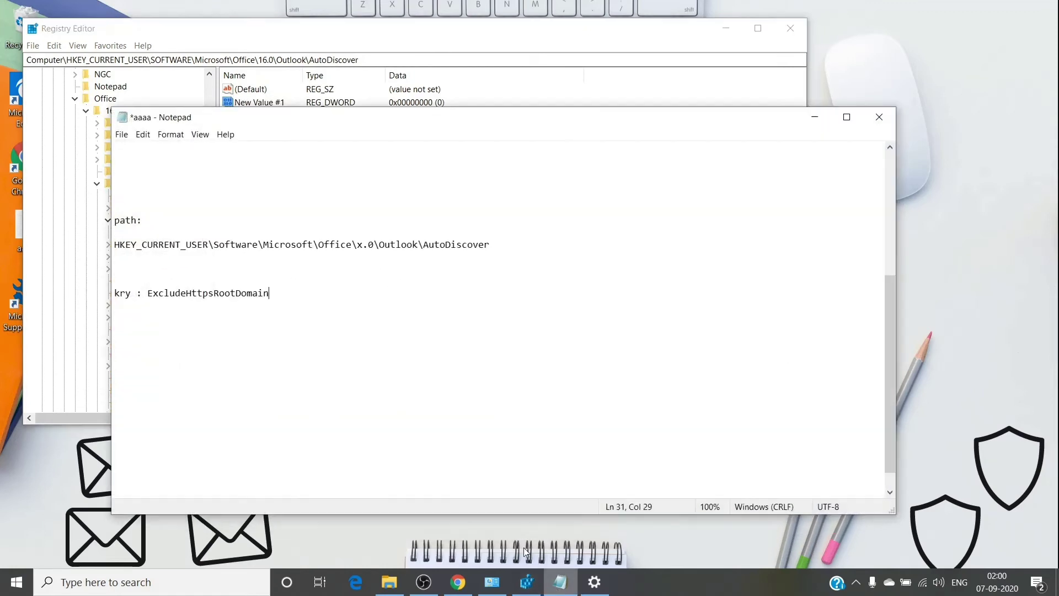
{"action": "left_click_drag", "start_coordinate": [147, 293], "coordinate": [281, 303]}
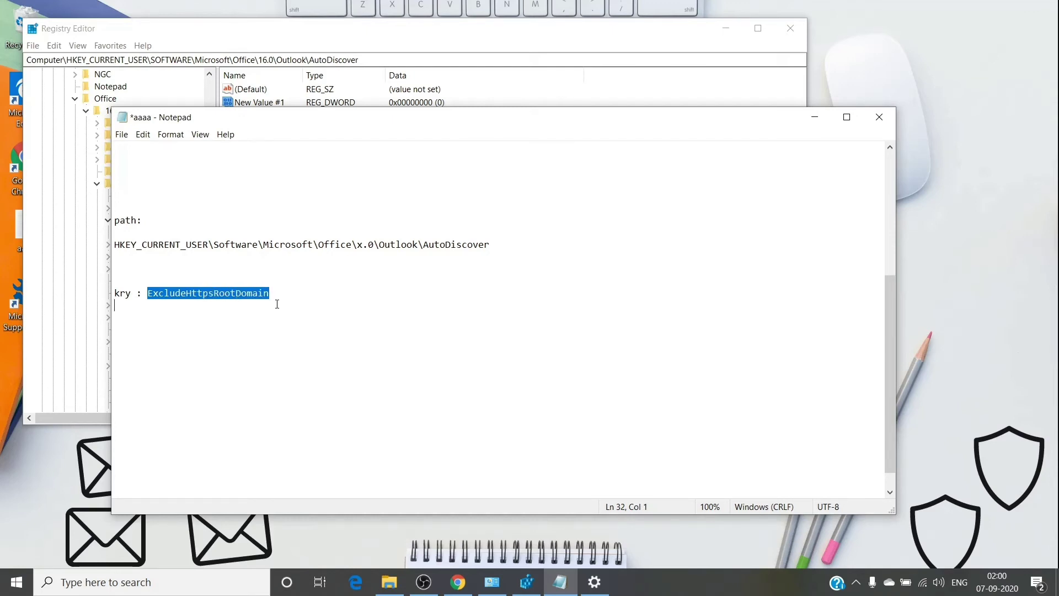
{"action": "left_click", "coordinate": [469, 97]}
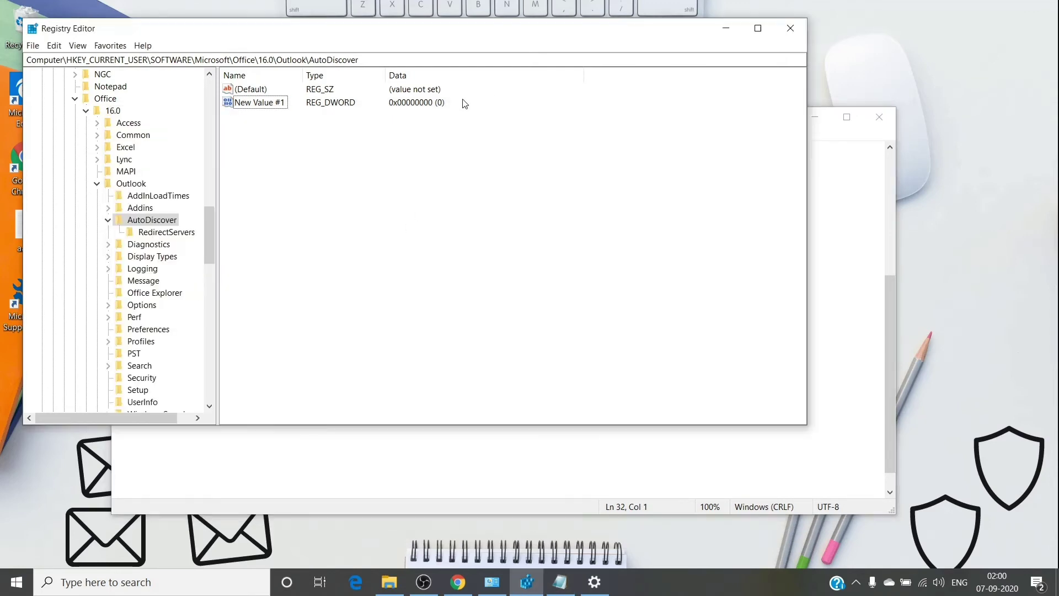
{"action": "left_click", "coordinate": [250, 105]}
{"action": "right_click", "coordinate": [249, 104]}
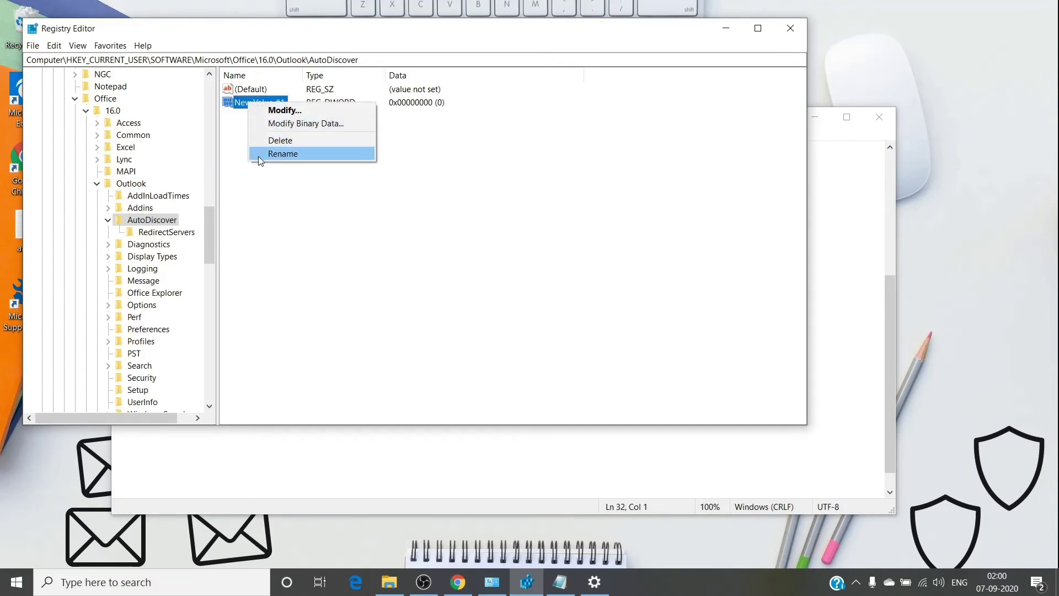
{"action": "left_click", "coordinate": [258, 157]}
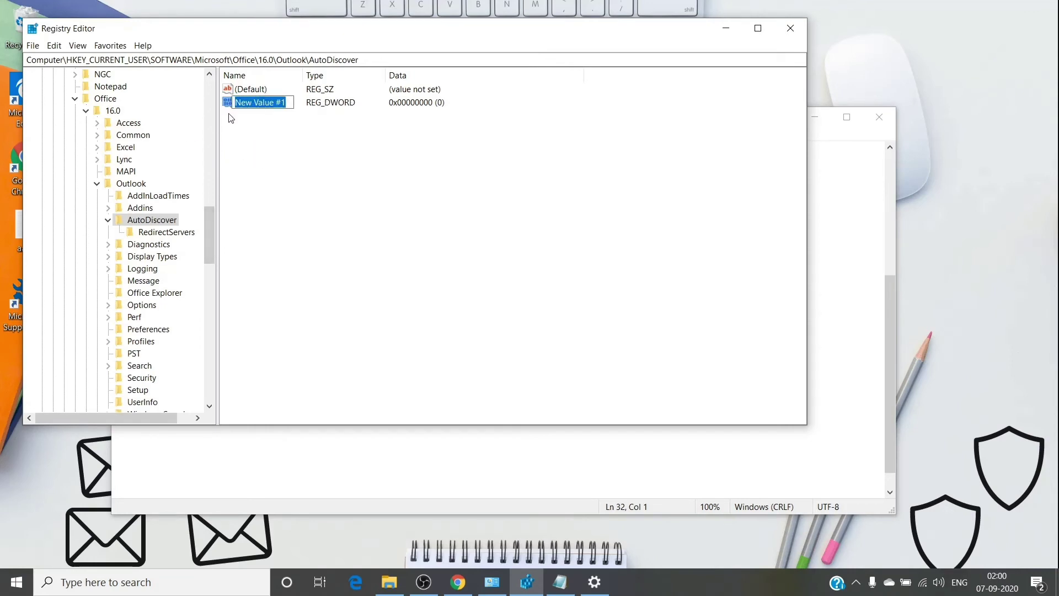
{"action": "type", "text": "ExcludeHttpsRootDomain"}
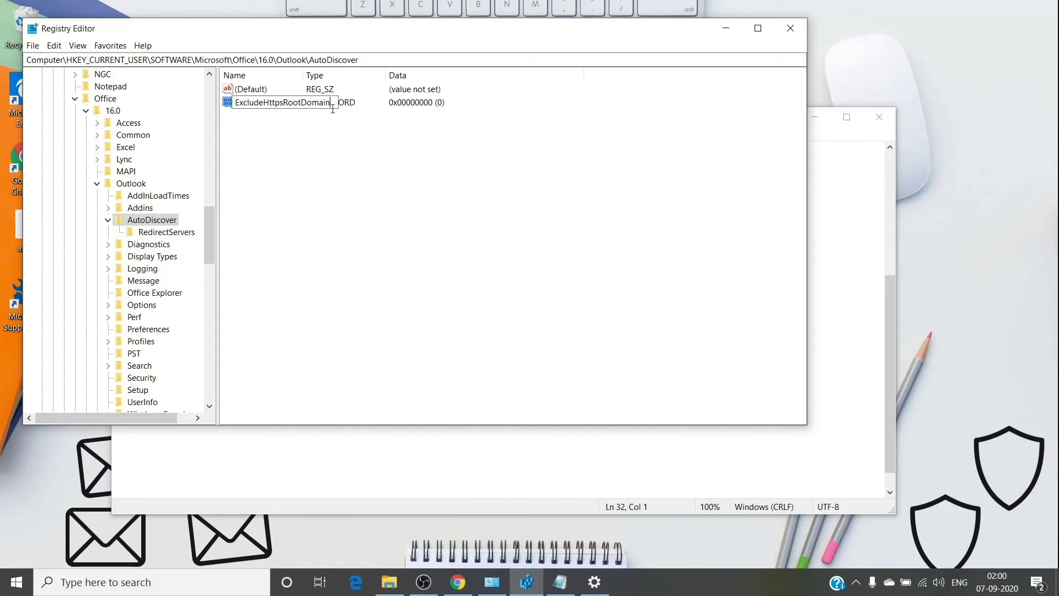
{"action": "key", "text": "Return"}
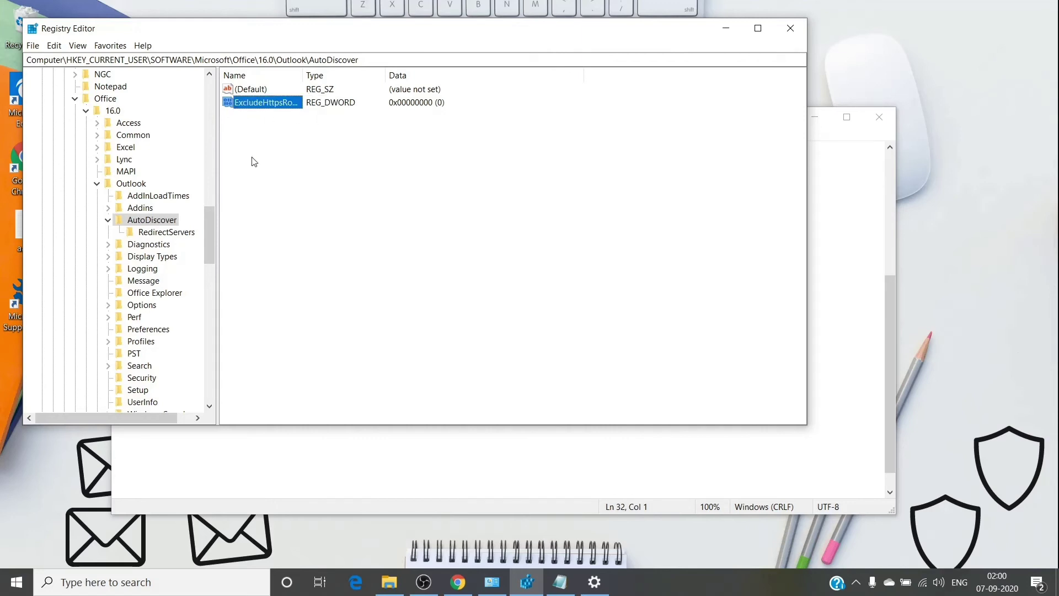
Check that ExcludeHttpsRootDomain stays at 0, then minimize Registry Editor and the Notepad notes
{"action": "double_click", "coordinate": [269, 106]}
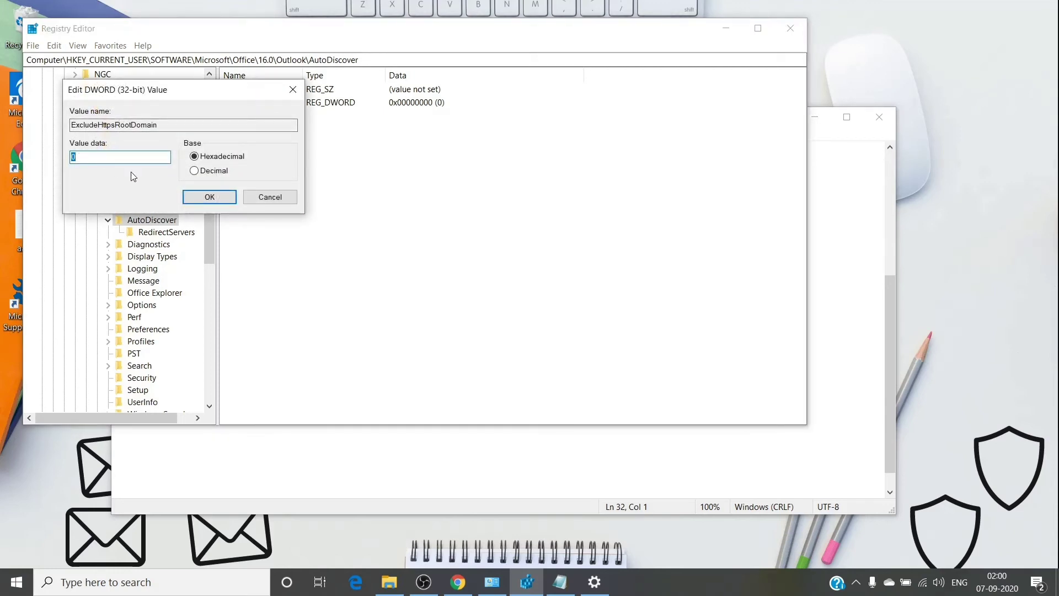
{"action": "left_click", "coordinate": [264, 200]}
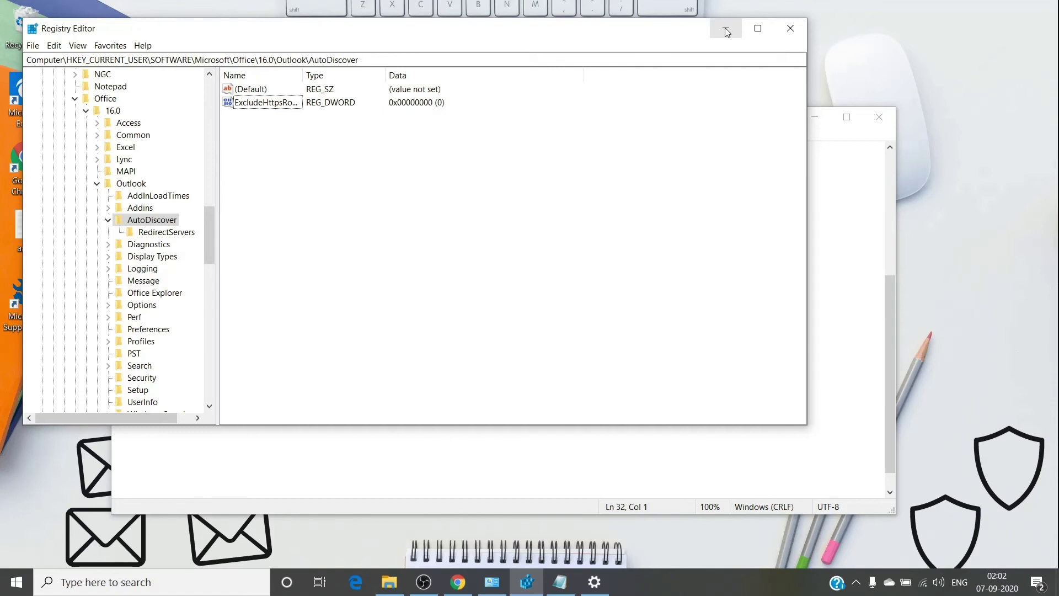
{"action": "left_click", "coordinate": [726, 31]}
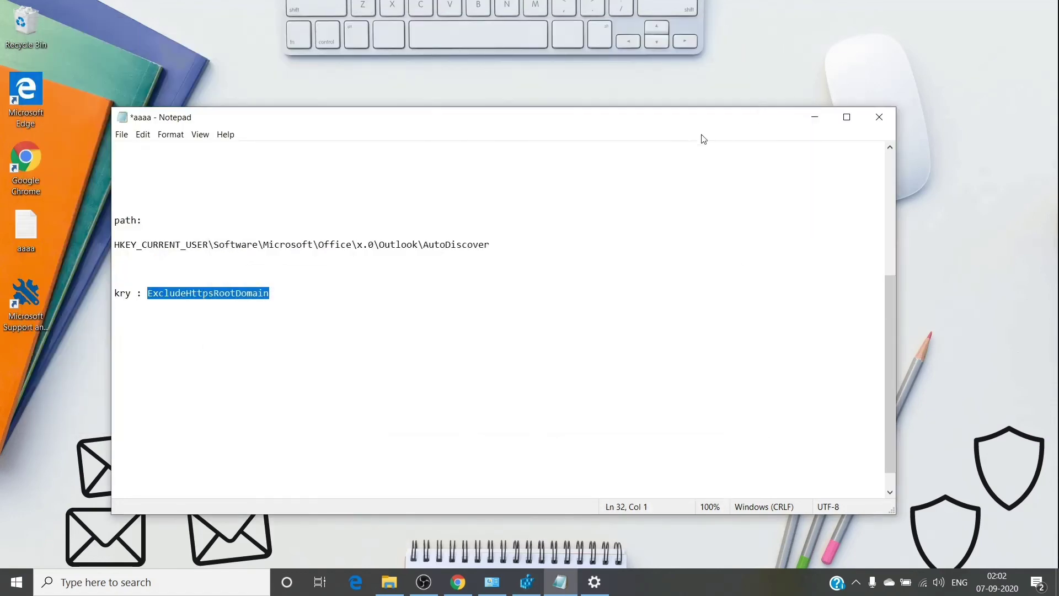
{"action": "left_click", "coordinate": [814, 117]}
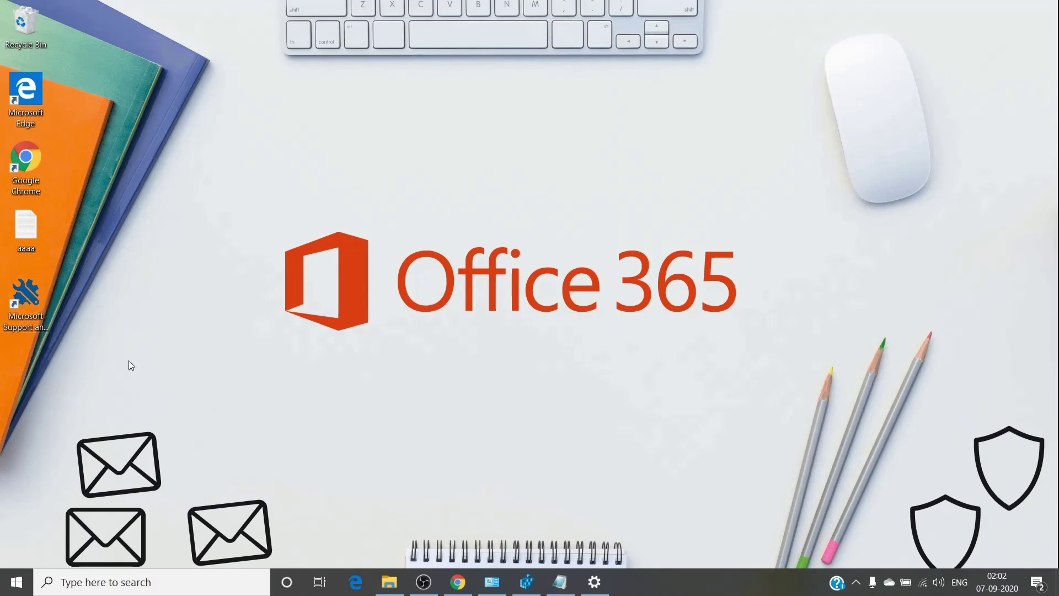
Search Chrome for 'sara +office365', open Microsoft's SaRA download page, then minimize Chrome
{"action": "left_click", "coordinate": [458, 582]}
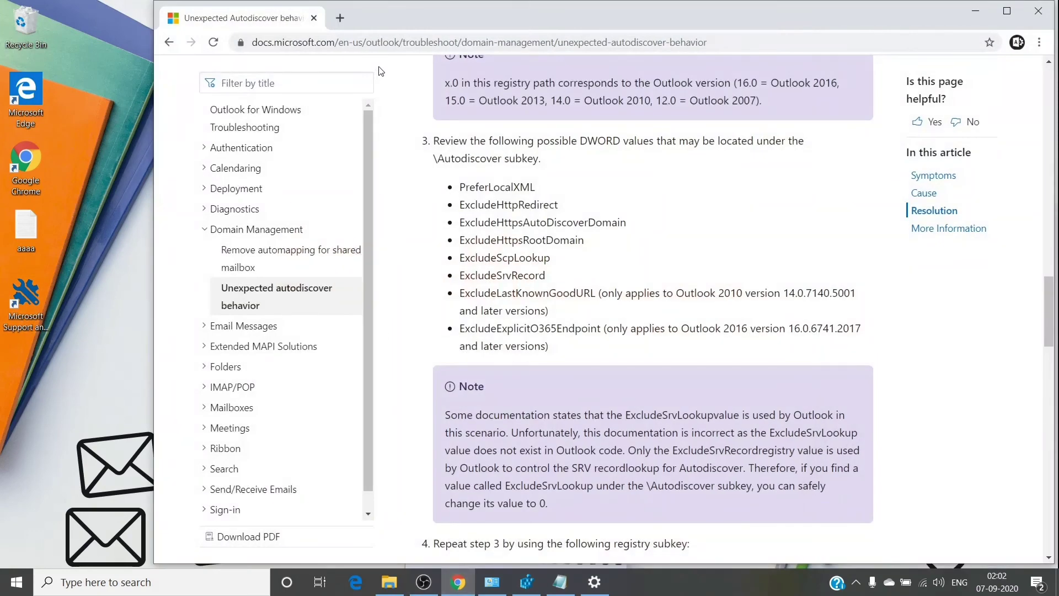
{"action": "left_click", "coordinate": [395, 43]}
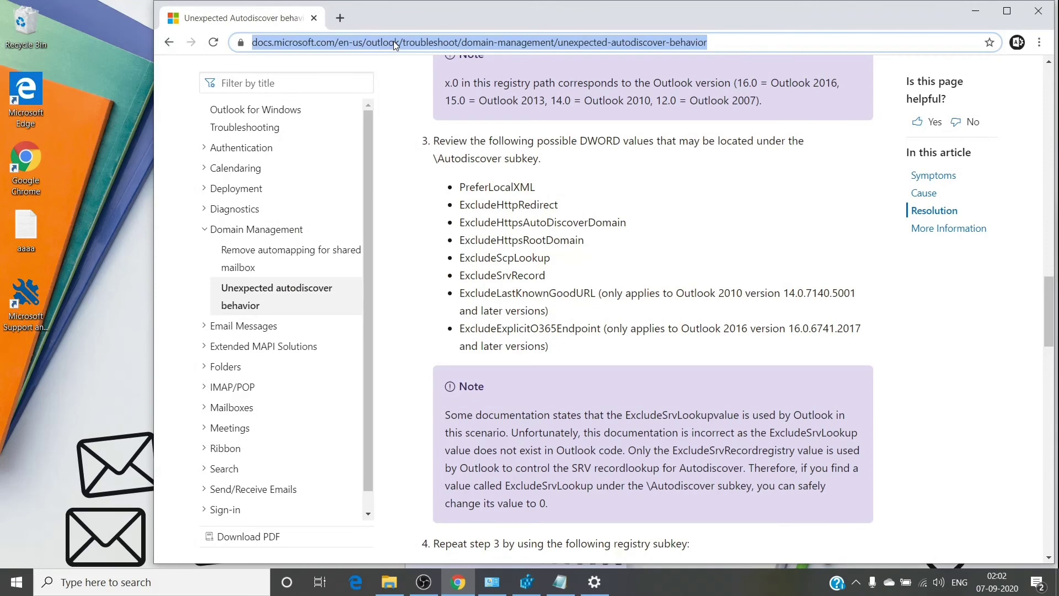
{"action": "type", "text": "sara"}
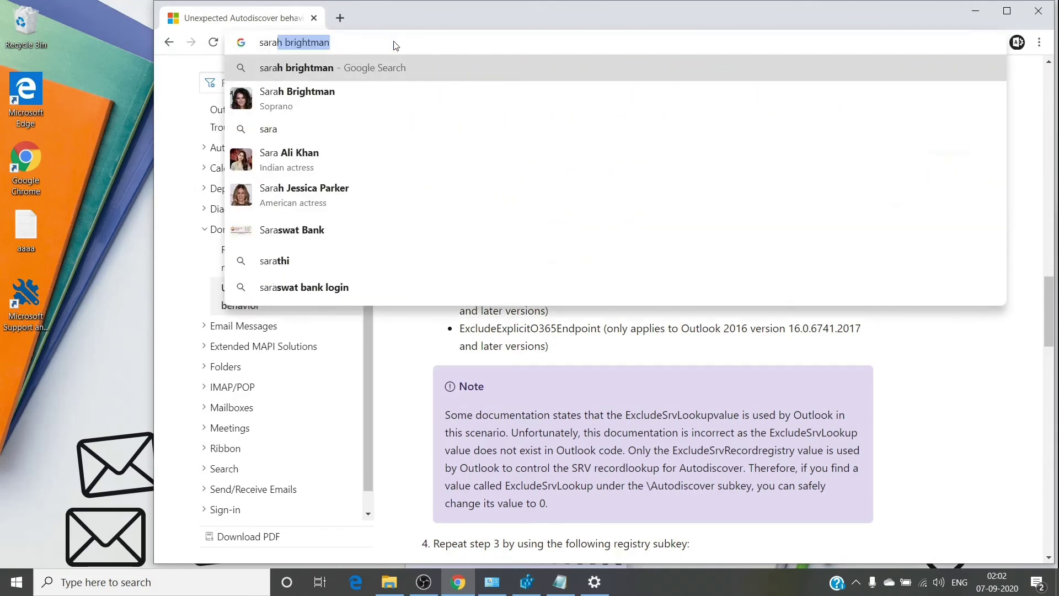
{"action": "type", "text": " +office"}
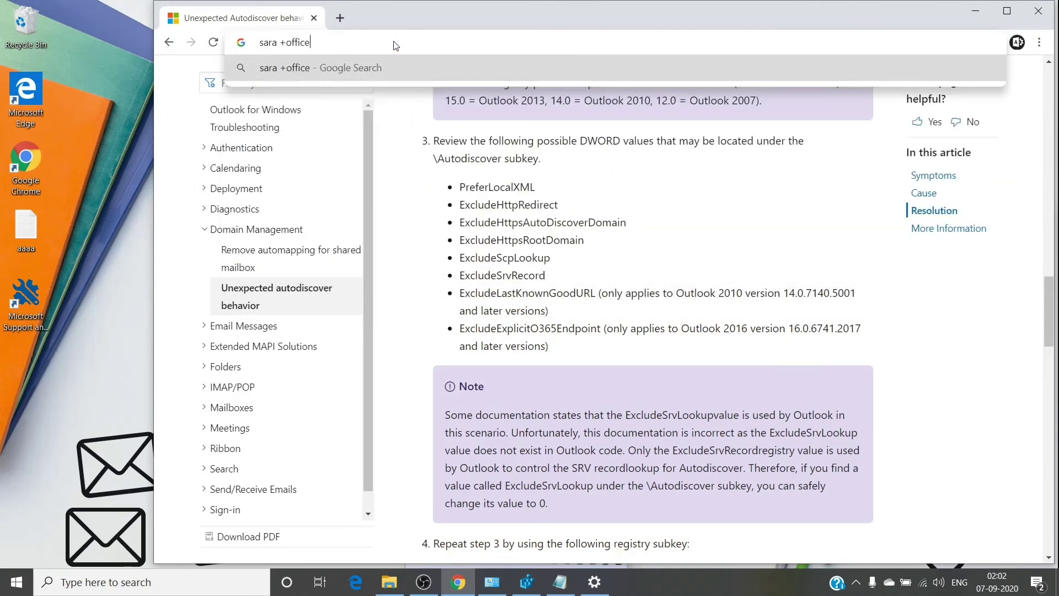
{"action": "type", "text": "365"}
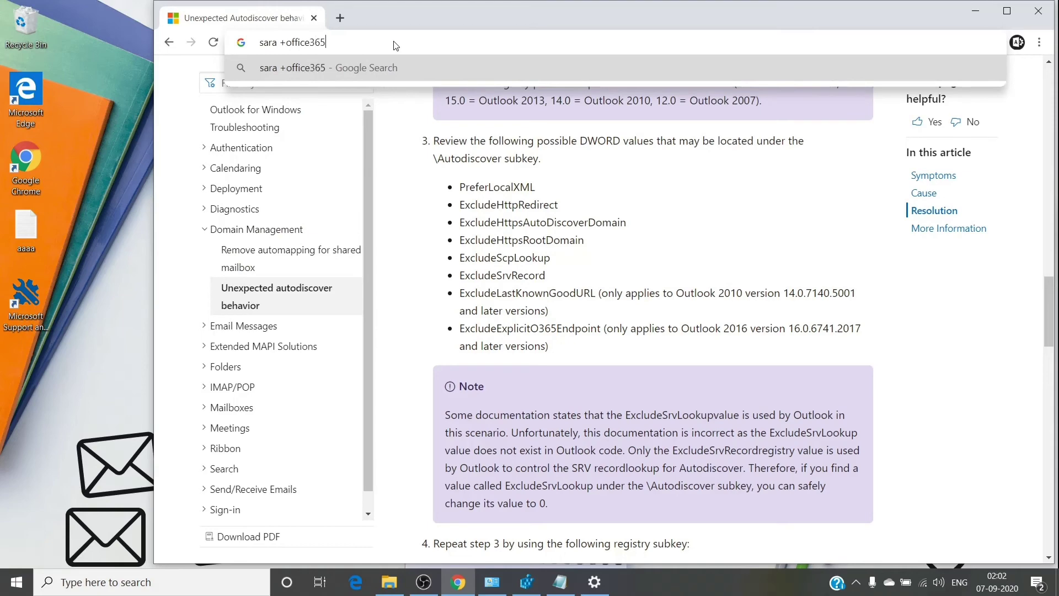
{"action": "key", "text": "Return"}
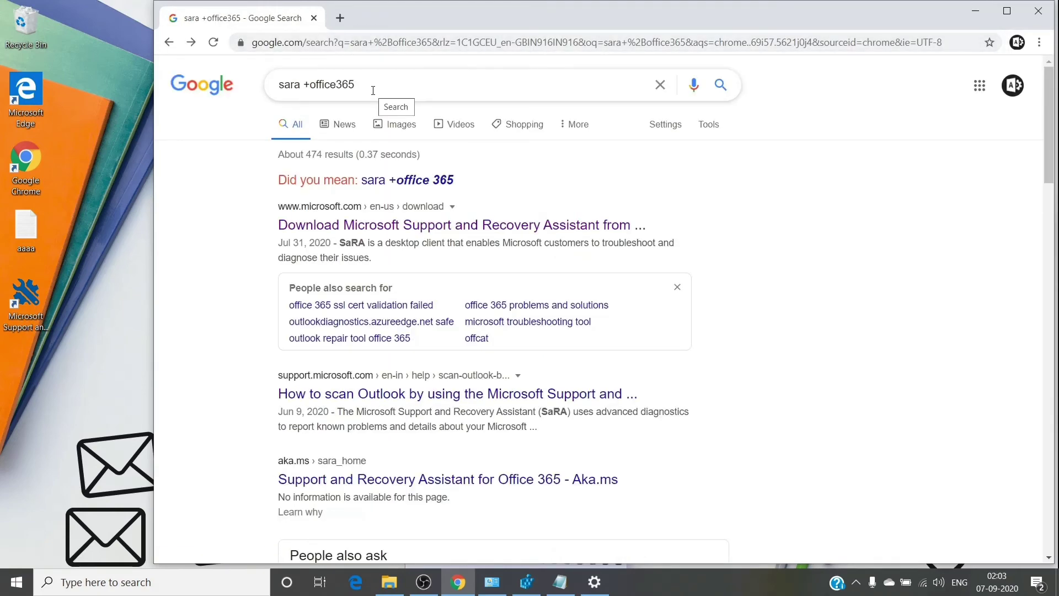
{"action": "left_click", "coordinate": [402, 226]}
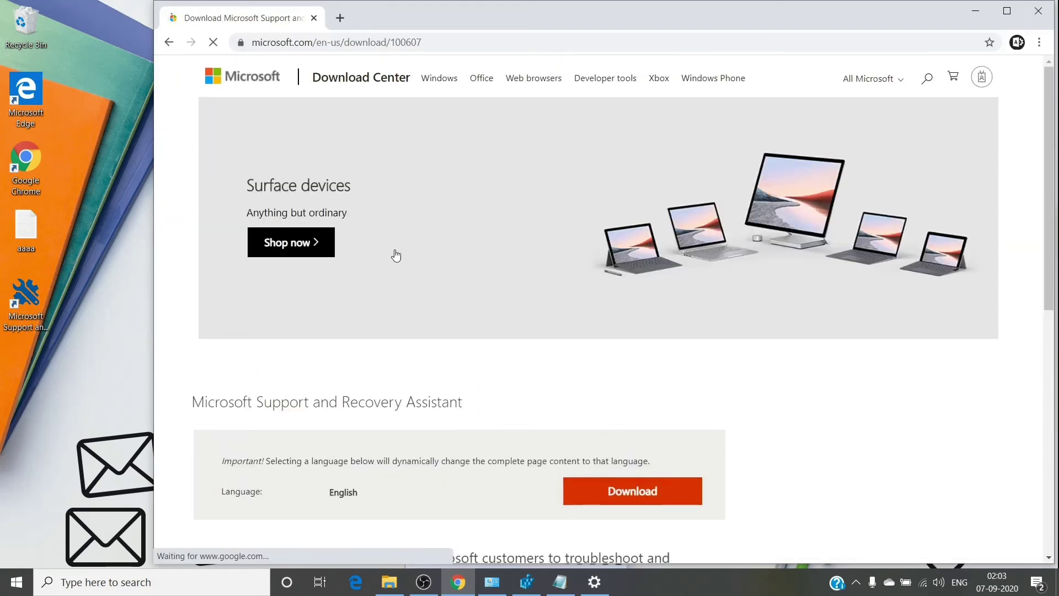
{"action": "scroll", "coordinate": [444, 320], "scroll_direction": "down", "scroll_amount": 3}
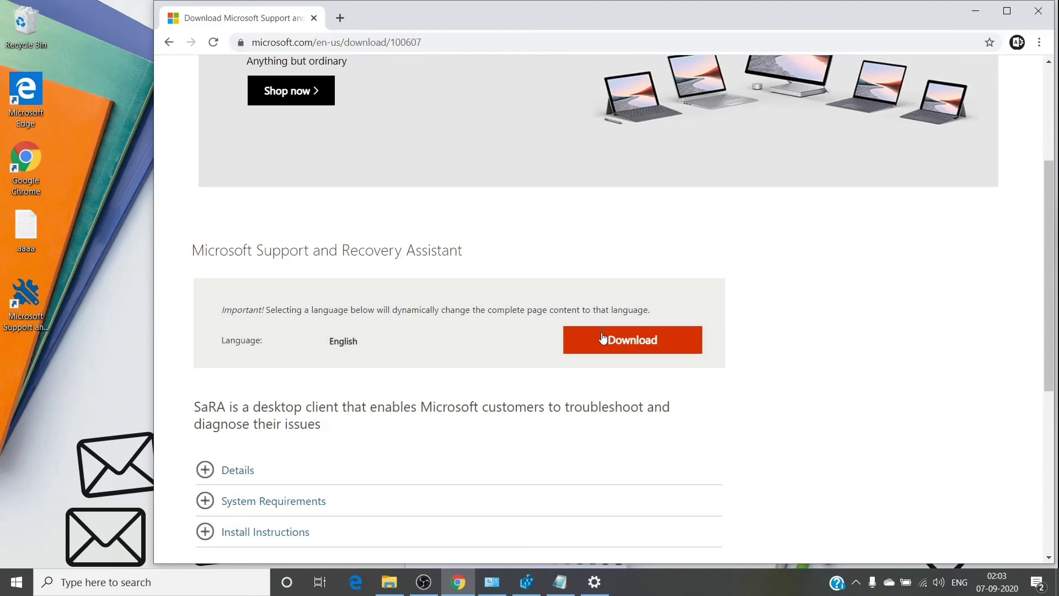
{"action": "left_click", "coordinate": [974, 12]}
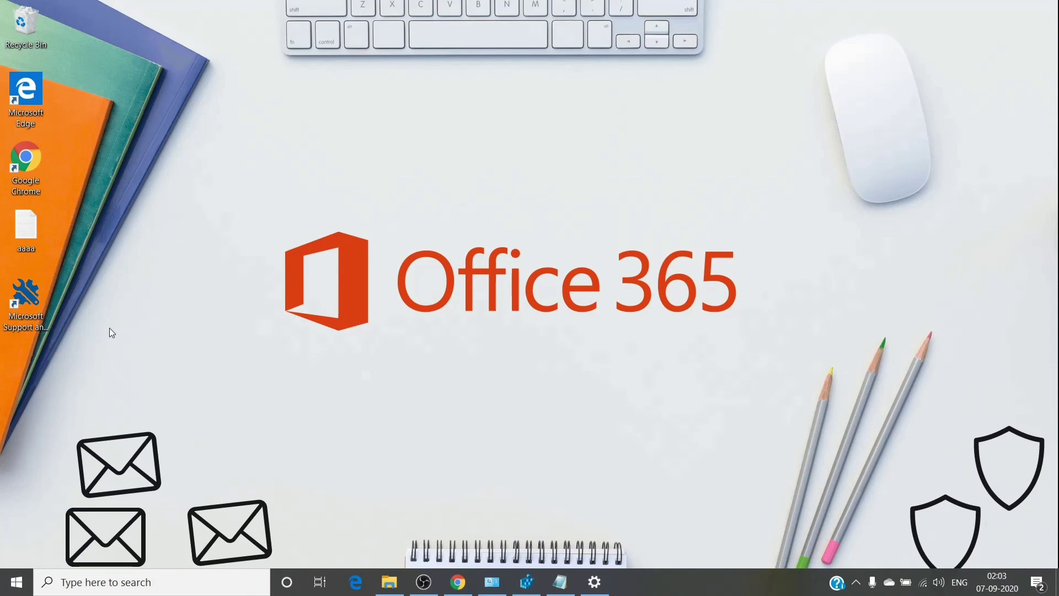
Launch Support and Recovery Assistant from the desktop and choose Outlook as the problem app
{"action": "double_click", "coordinate": [34, 320]}
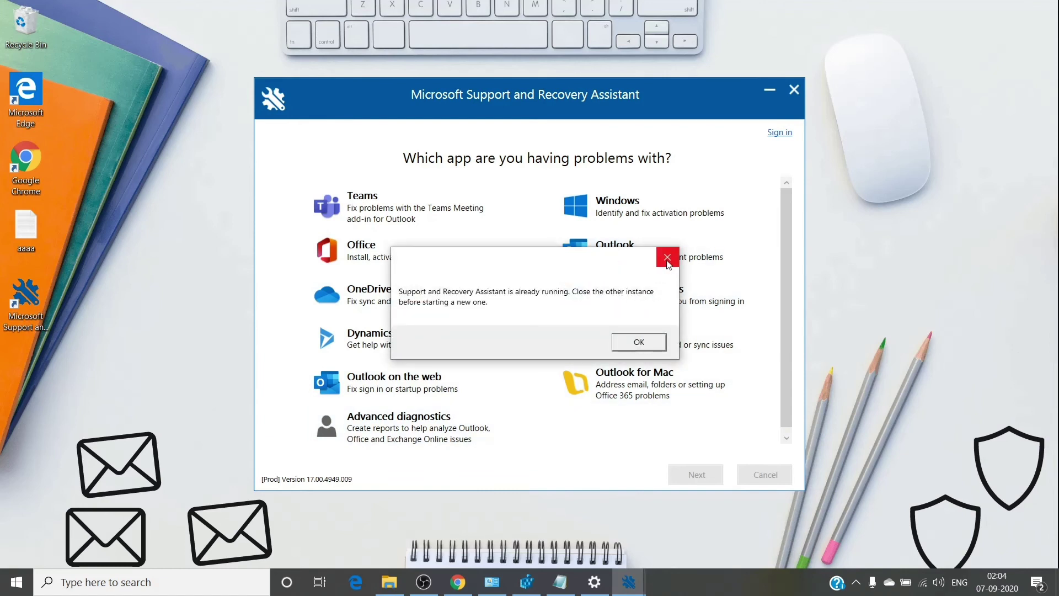
{"action": "left_click", "coordinate": [667, 257]}
{"action": "left_click", "coordinate": [629, 260]}
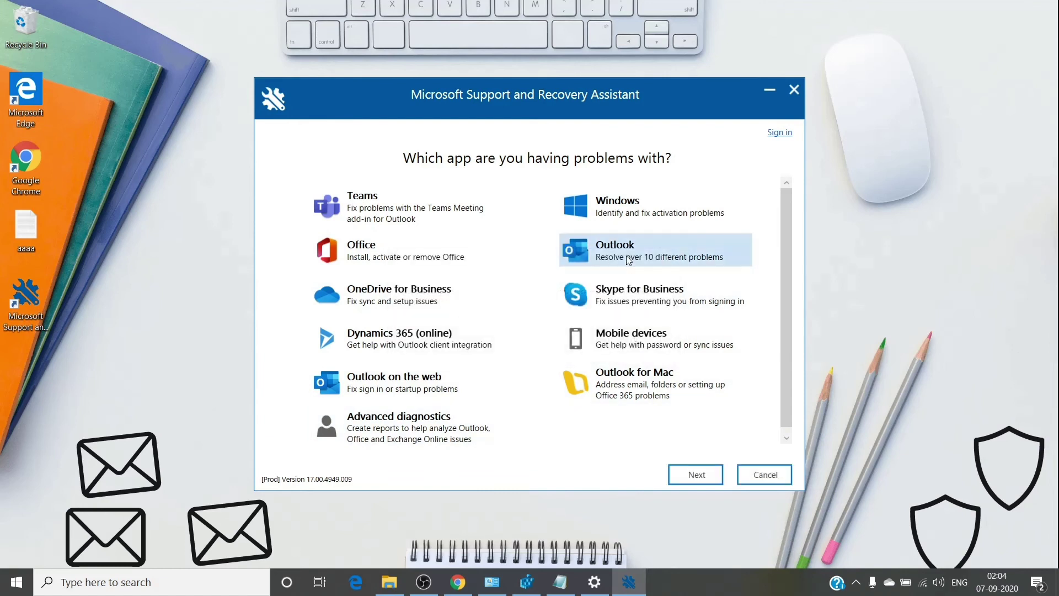
{"action": "left_click", "coordinate": [696, 476]}
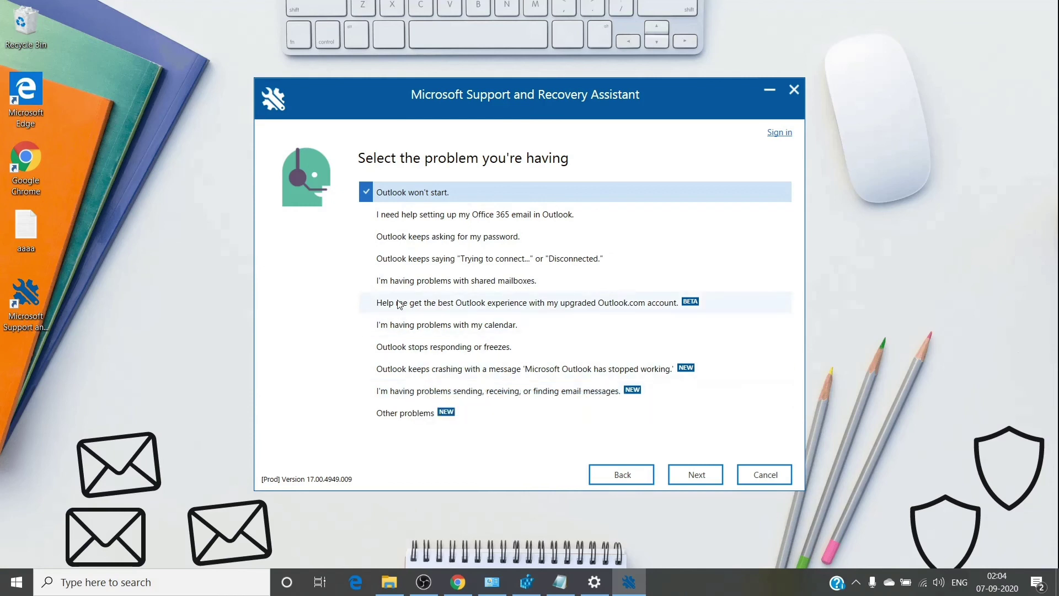
Pick the Office 365 email setup problem and confirm this is the affected machine
{"action": "left_click", "coordinate": [408, 216]}
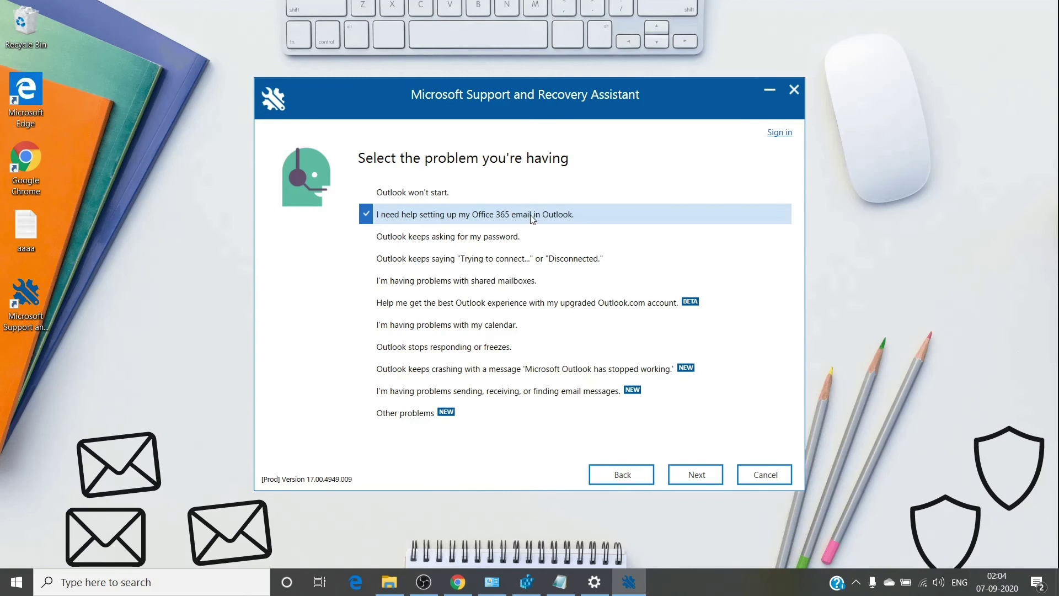
{"action": "left_click", "coordinate": [689, 481]}
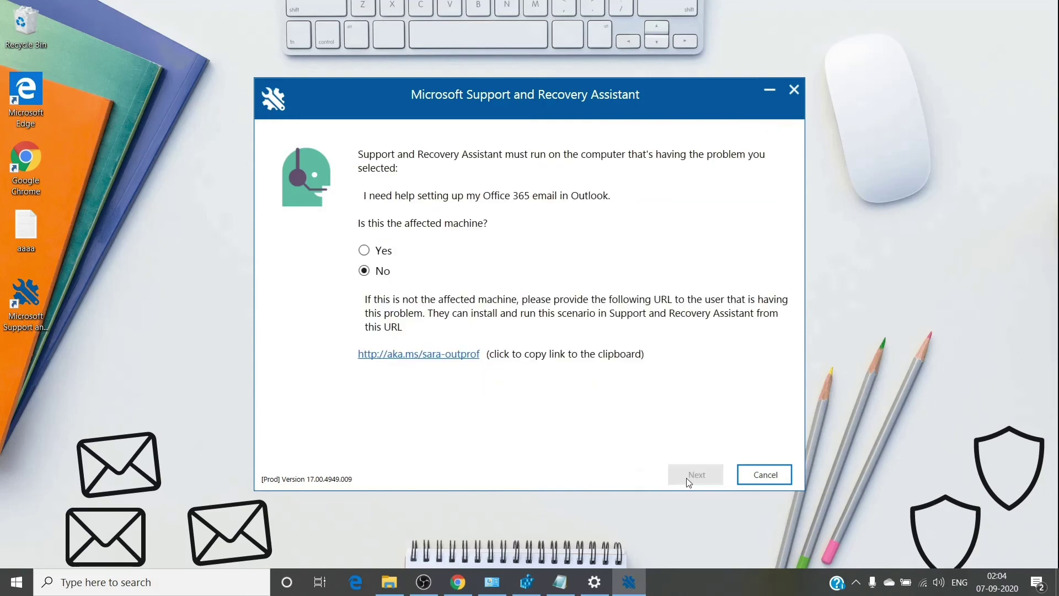
{"action": "left_click", "coordinate": [365, 251]}
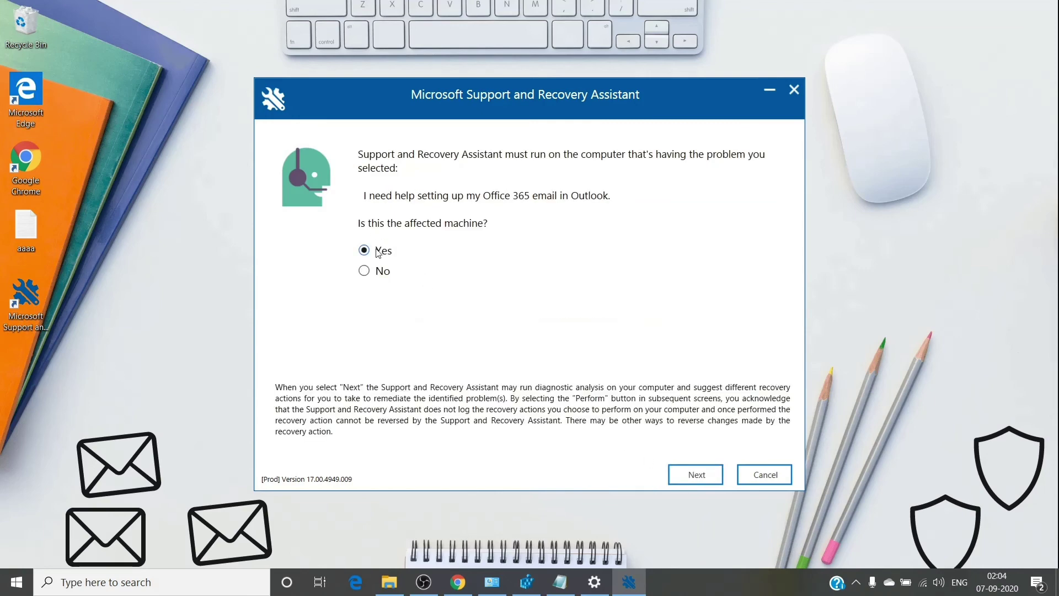
{"action": "left_click", "coordinate": [687, 480]}
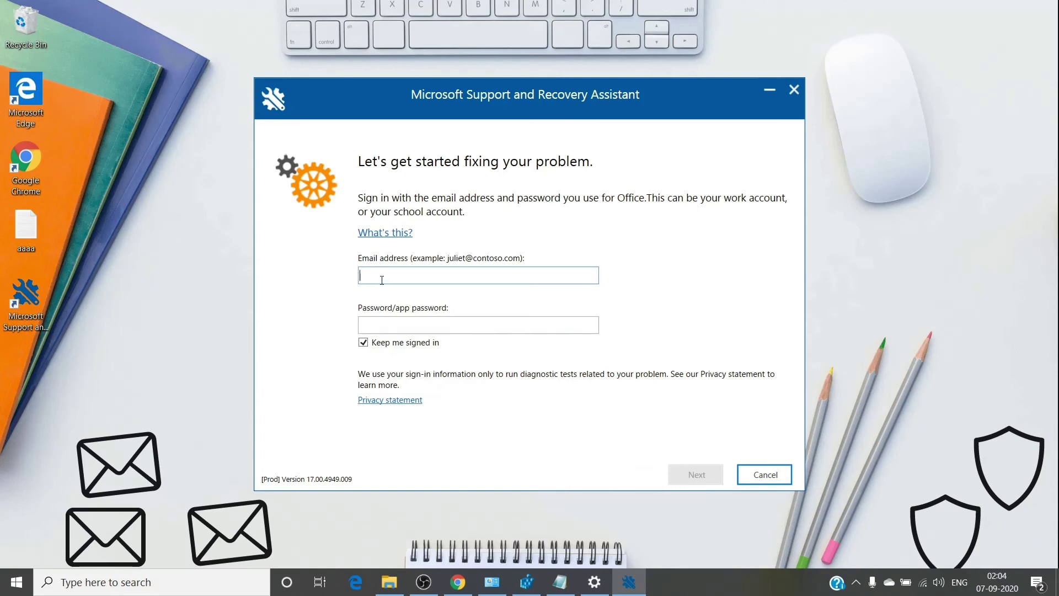
Enter the Office 365 account's onmicrosoft.com e-mail address and password, then submit the sign-in
{"action": "key", "text": "ctrl+v"}
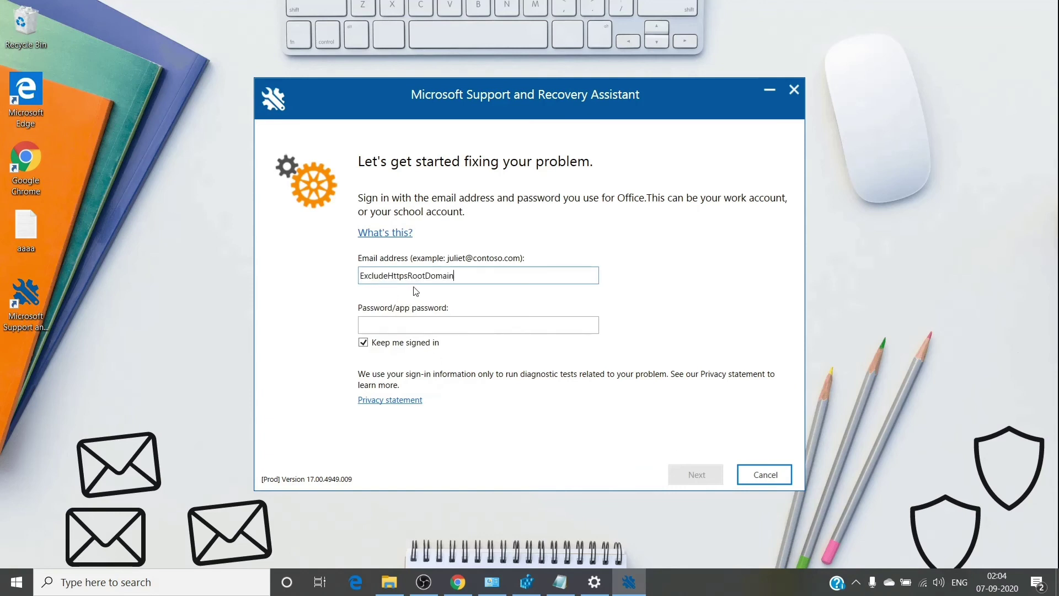
{"action": "key", "text": "ctrl+z"}
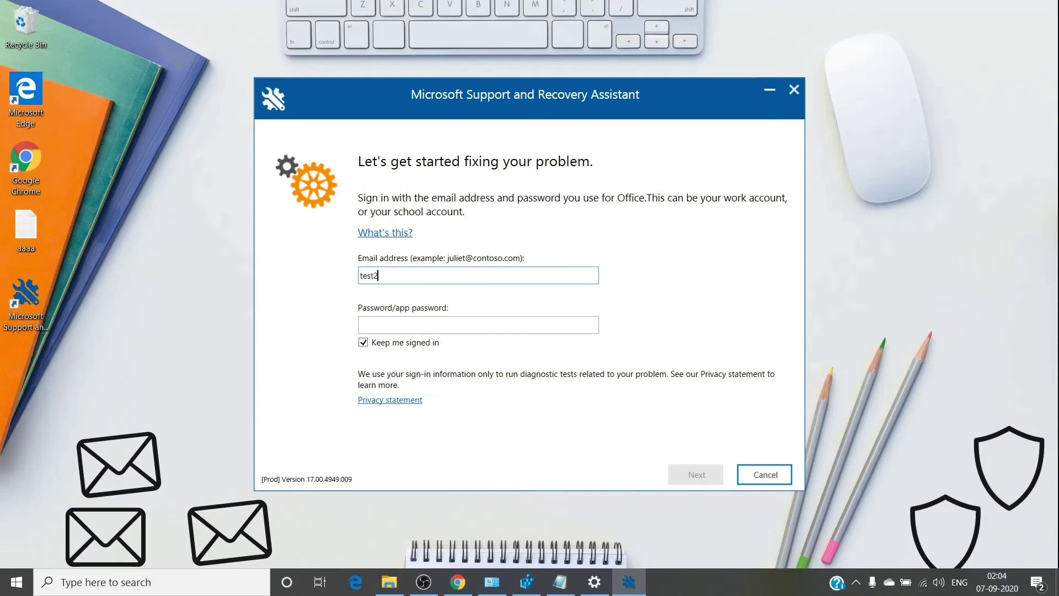
{"action": "key", "text": "Tab"}
{"action": "type", "text": "**********"}
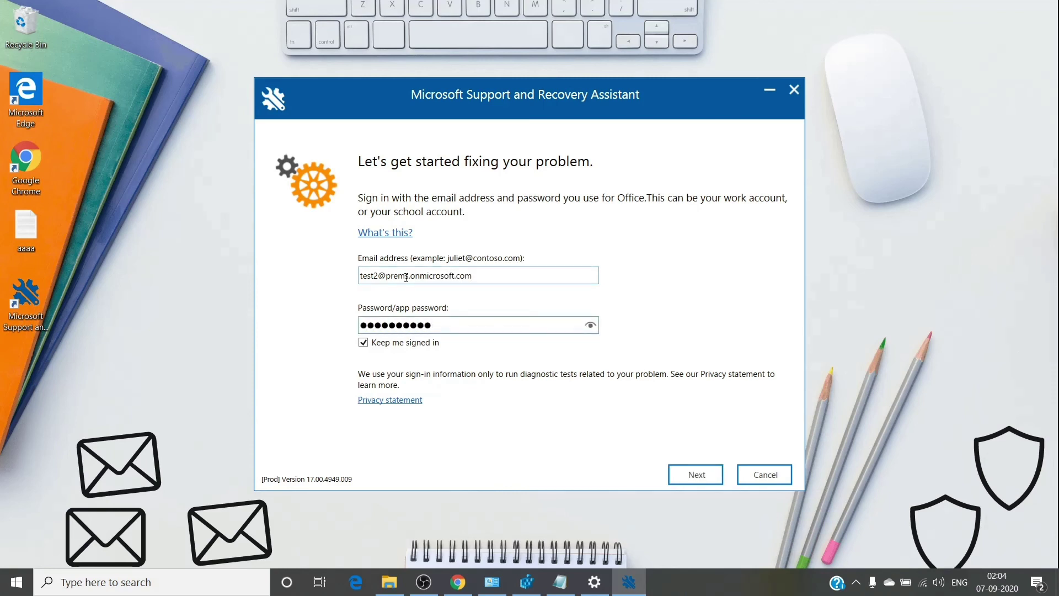
{"action": "key", "text": "Return"}
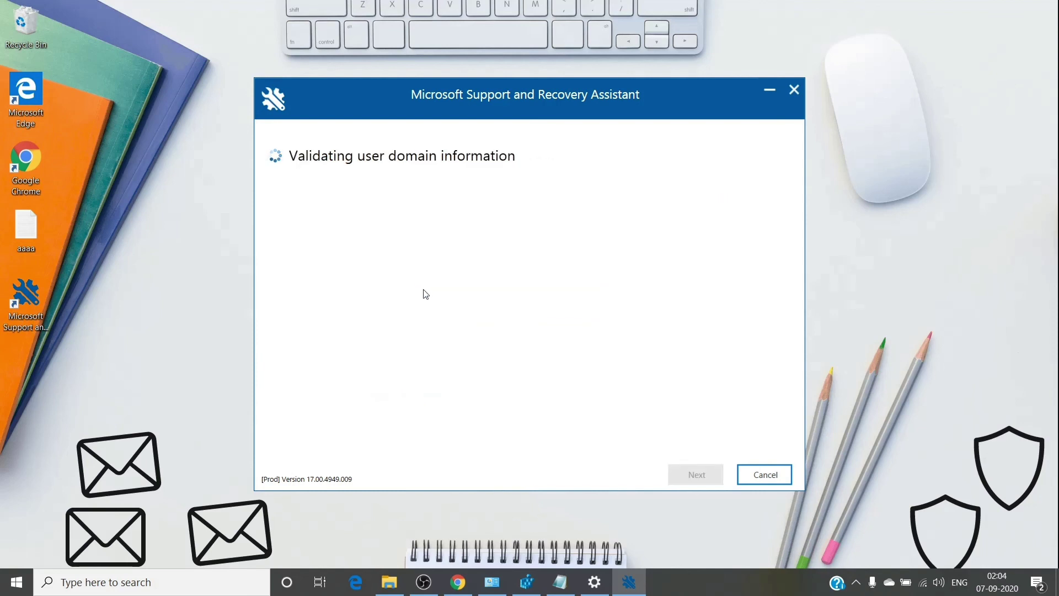